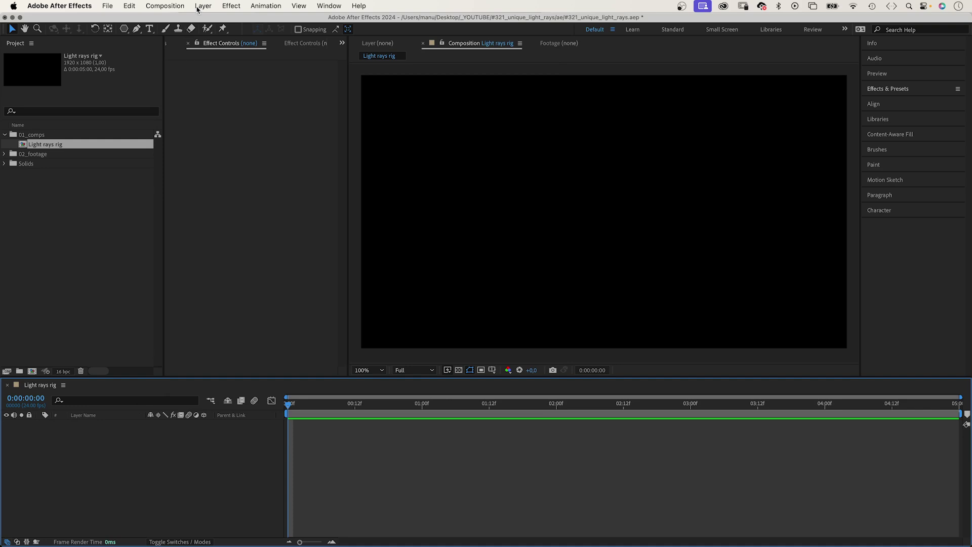
# Add a new null object layer and rename it 'controls'.
pyautogui.click(199, 8)
pyautogui.moveTo(213, 21)
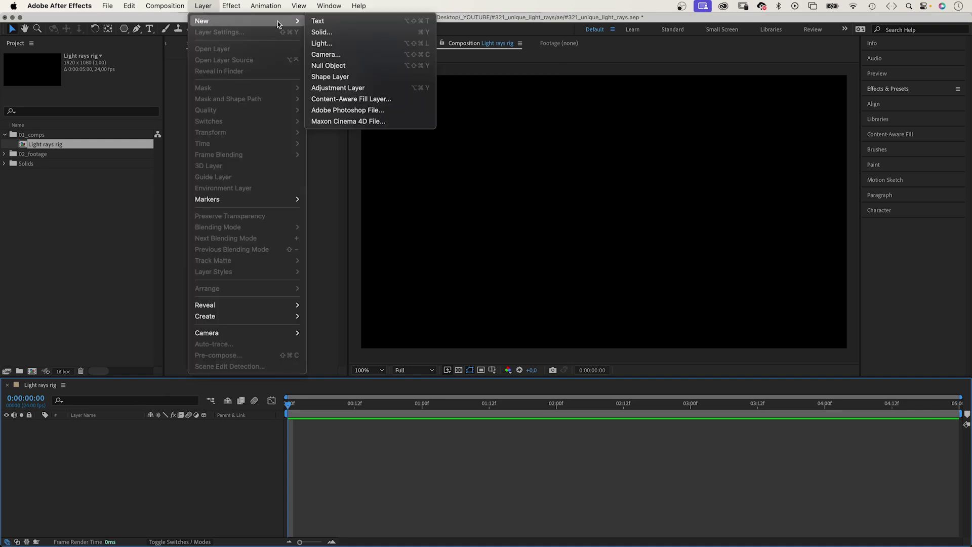
pyautogui.click(348, 66)
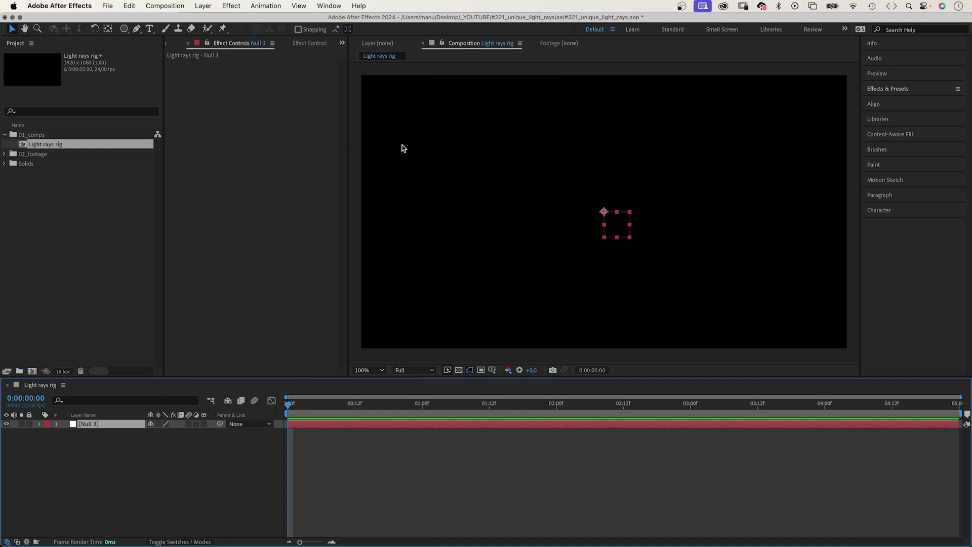
pyautogui.press('Return')
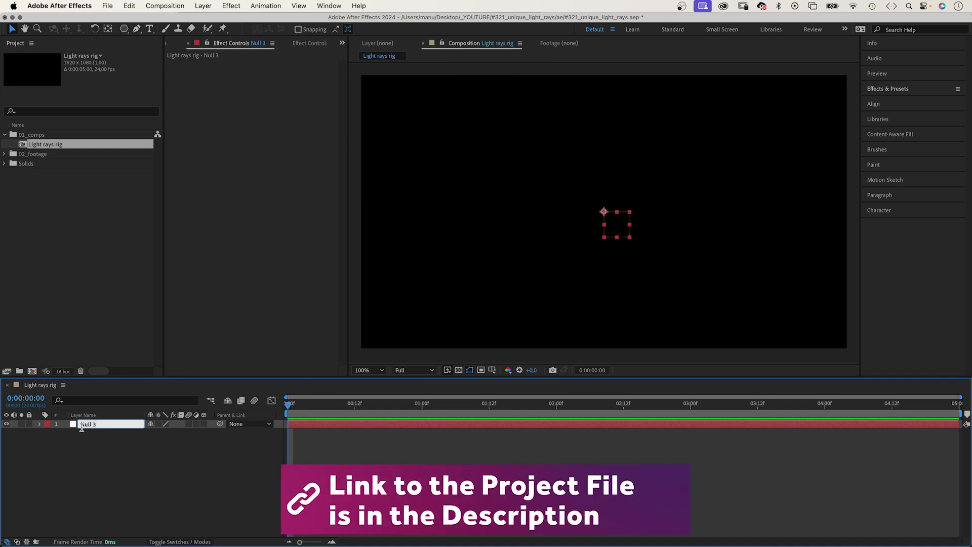
pyautogui.write('contr')
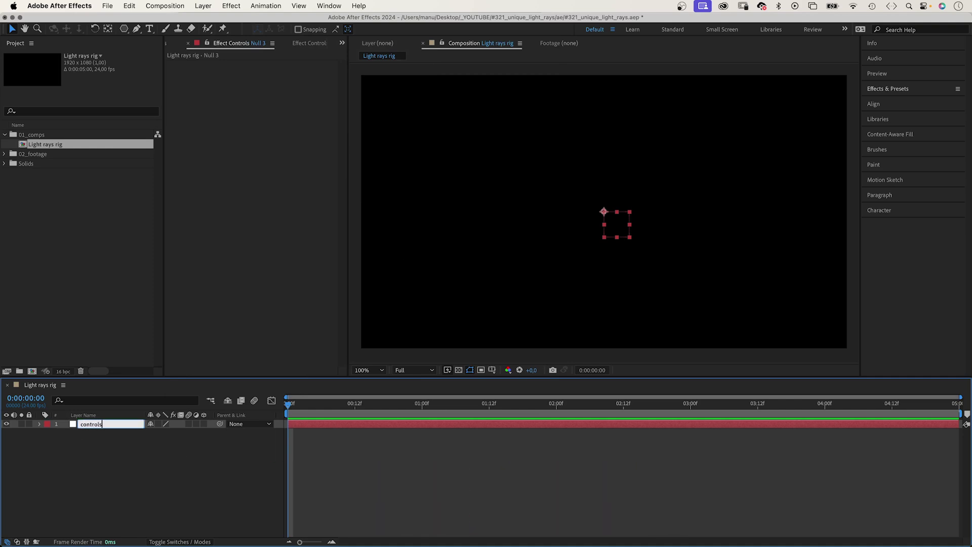
pyautogui.write('ols')
pyautogui.press('Return')
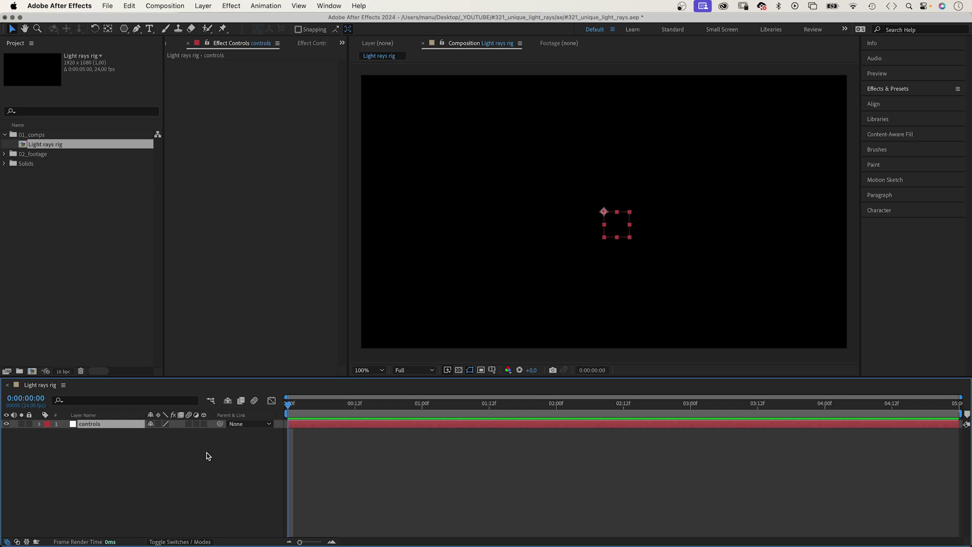
pyautogui.click(152, 461)
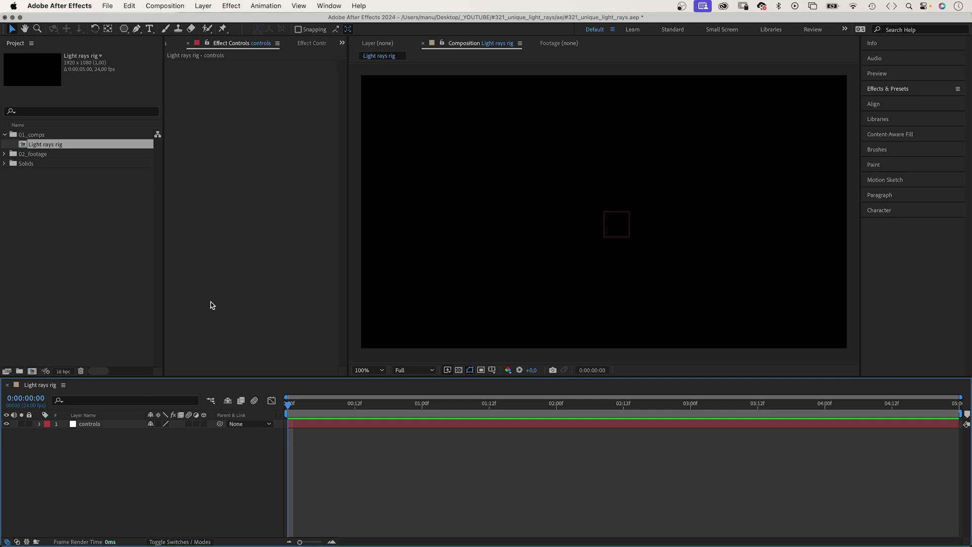
# Create a full-frame star shape layer, name it 'light ray', and place it below controls.
pyautogui.moveTo(124, 29); pyautogui.dragTo(169, 74)
pyautogui.doubleClick(124, 29)
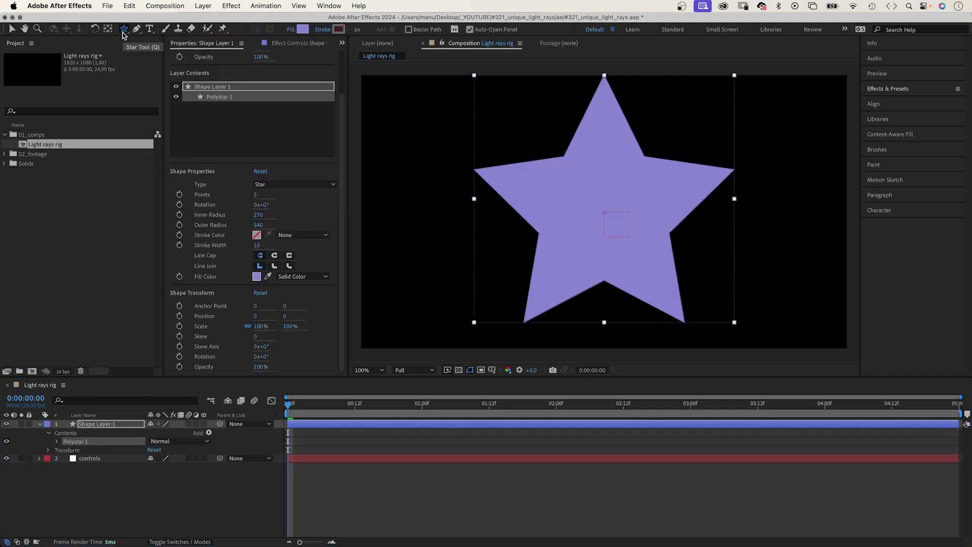
pyautogui.click(90, 427)
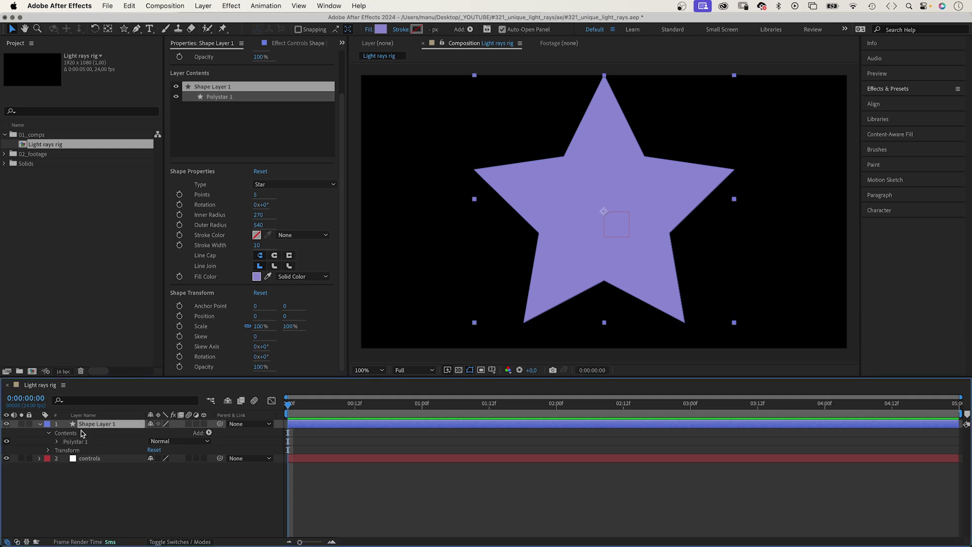
pyautogui.press('Return')
pyautogui.write('light ray')
pyautogui.press('Return')
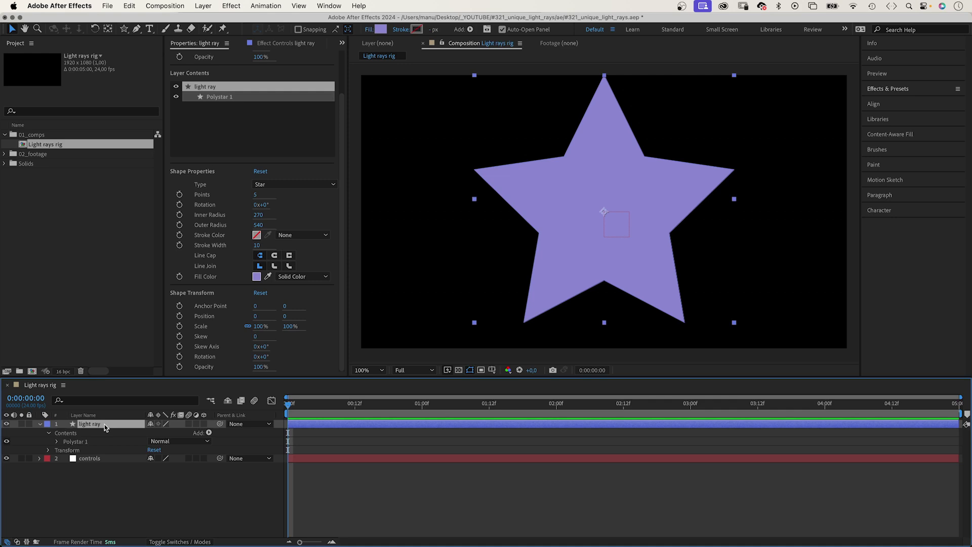
pyautogui.moveTo(105, 427); pyautogui.dragTo(106, 466)
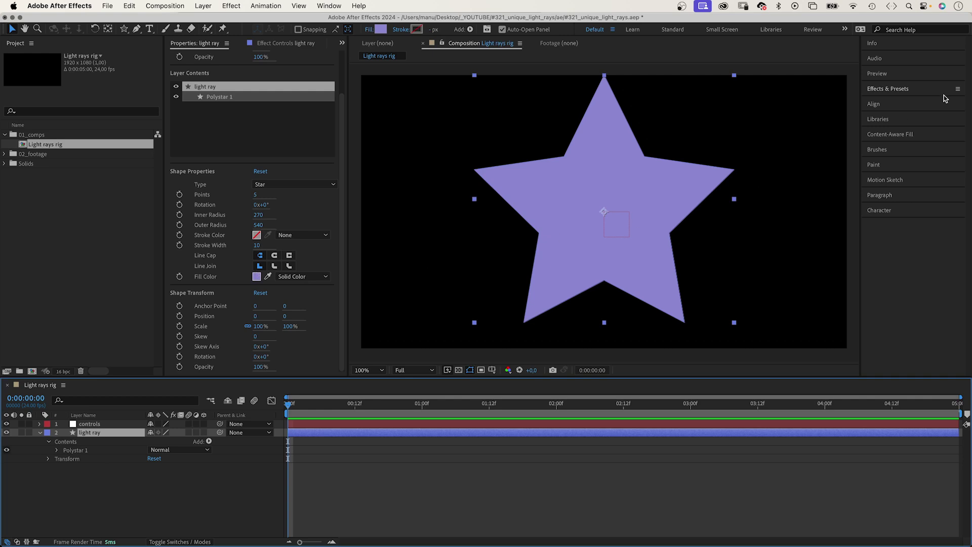
# Apply CC Radial Fast Blur to the light ray layer with Amount 100.
pyautogui.click(917, 92)
pyautogui.click(896, 104)
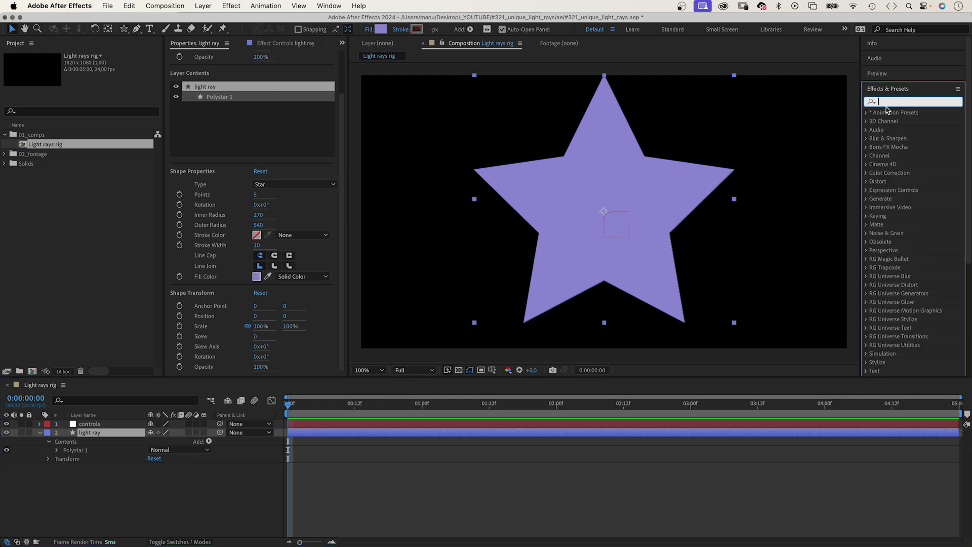
pyautogui.write('cc radial')
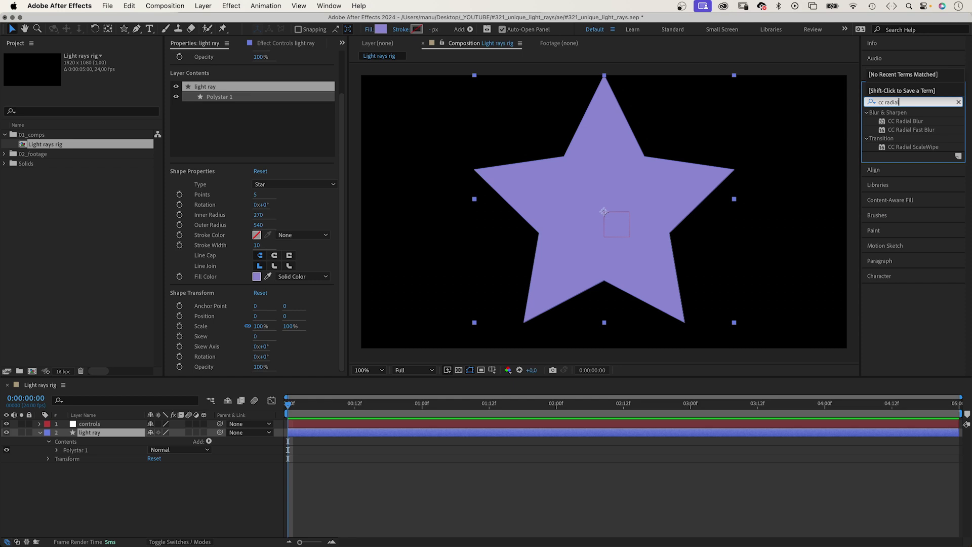
pyautogui.moveTo(882, 131); pyautogui.dragTo(85, 438)
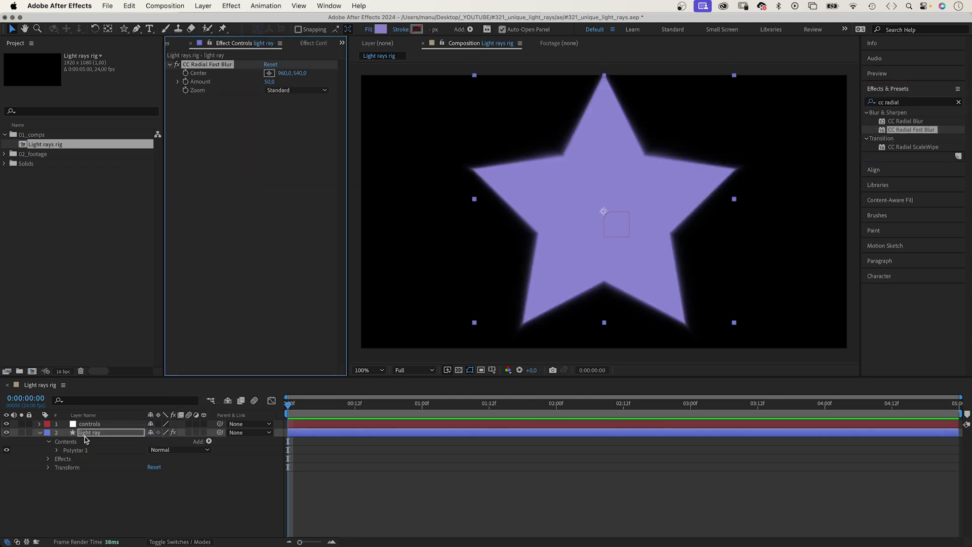
pyautogui.click(269, 81)
pyautogui.press('Return')
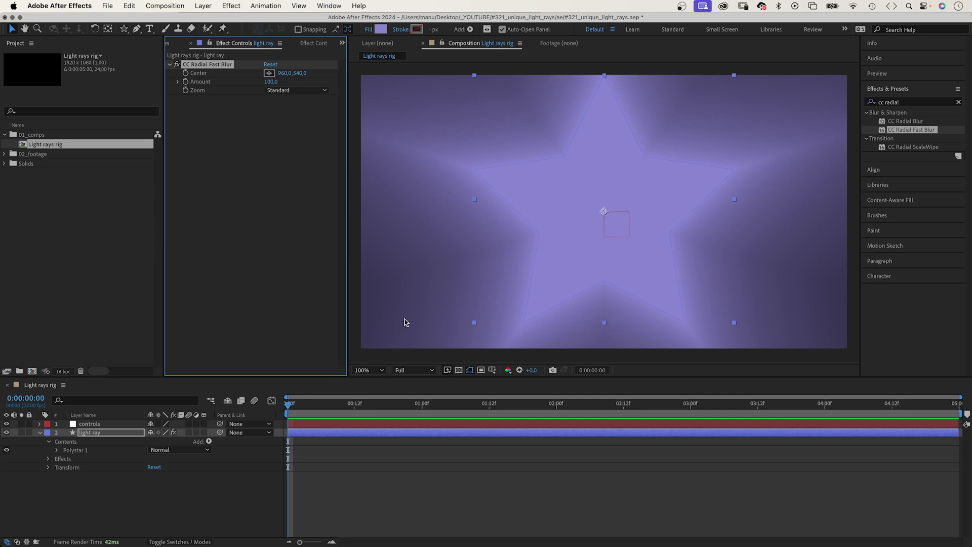
# Set the light ray layer's blend mode to Screen.
pyautogui.click(177, 541)
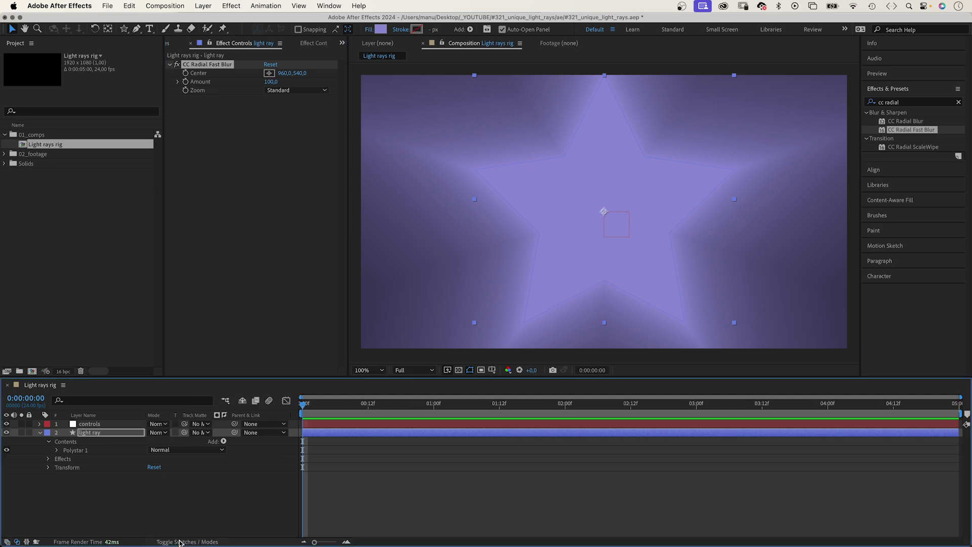
pyautogui.click(160, 433)
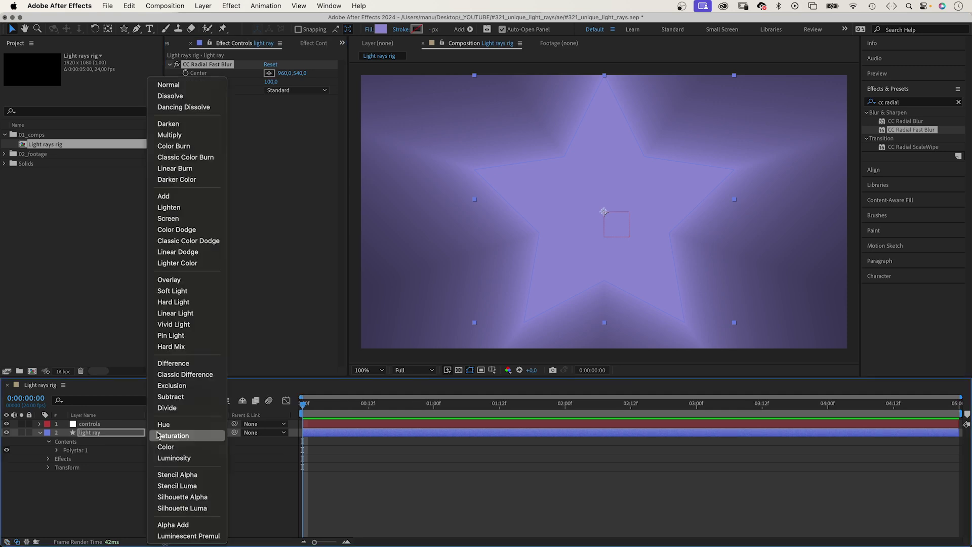
pyautogui.click(161, 218)
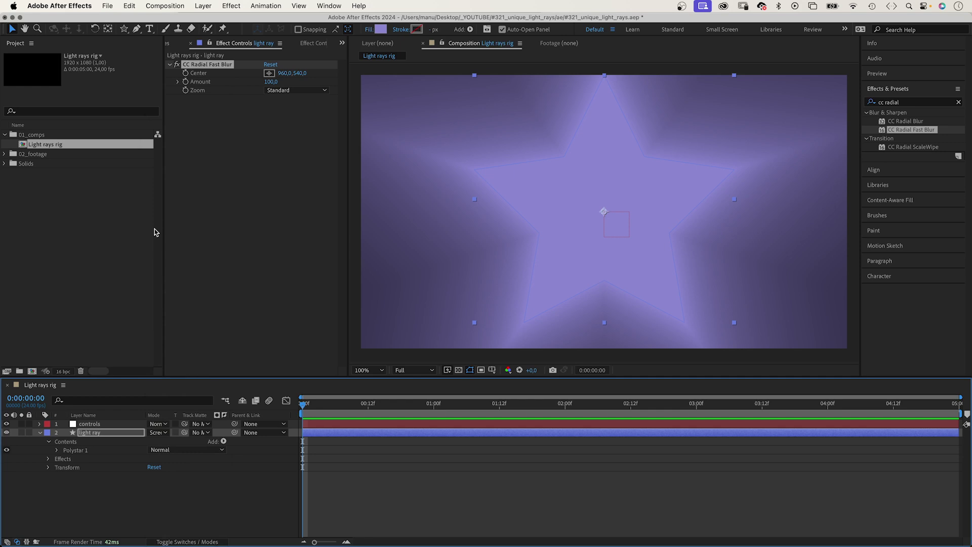
# Give the star 3 points, Inner Radius 12 and Outer Radius 116.
pyautogui.click(54, 451)
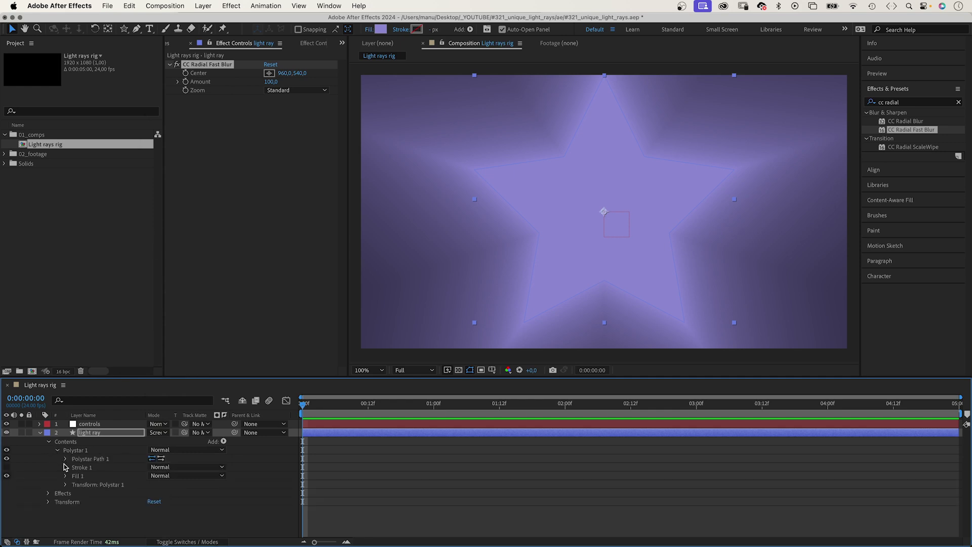
pyautogui.click(65, 459)
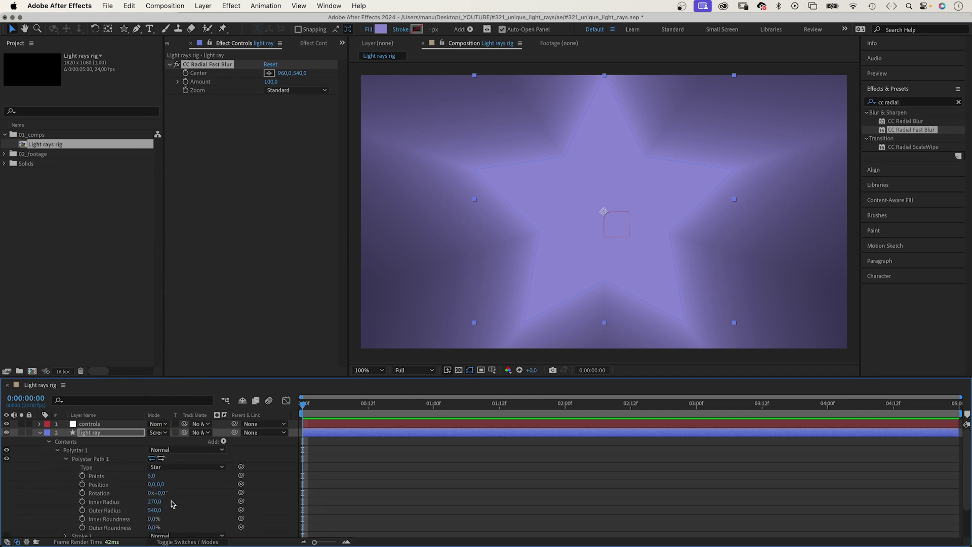
pyautogui.moveTo(156, 502); pyautogui.dragTo(26, 506)
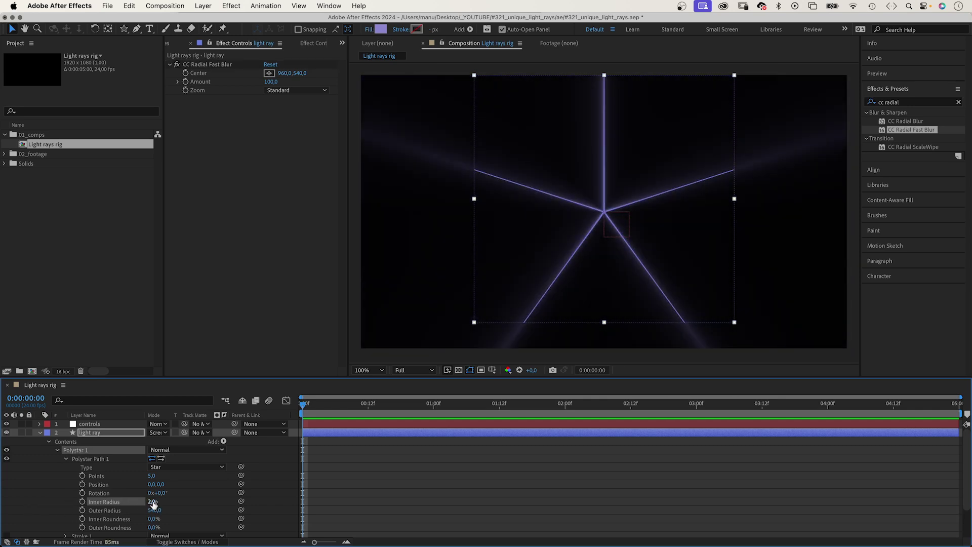
pyautogui.moveTo(153, 503); pyautogui.dragTo(2, 510)
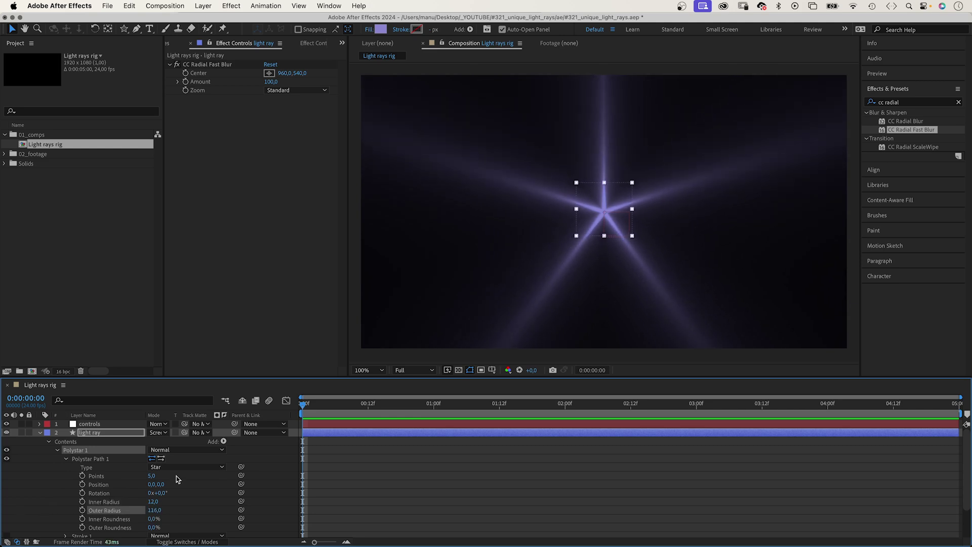
pyautogui.click(152, 477)
pyautogui.write('3')
pyautogui.press('Return')
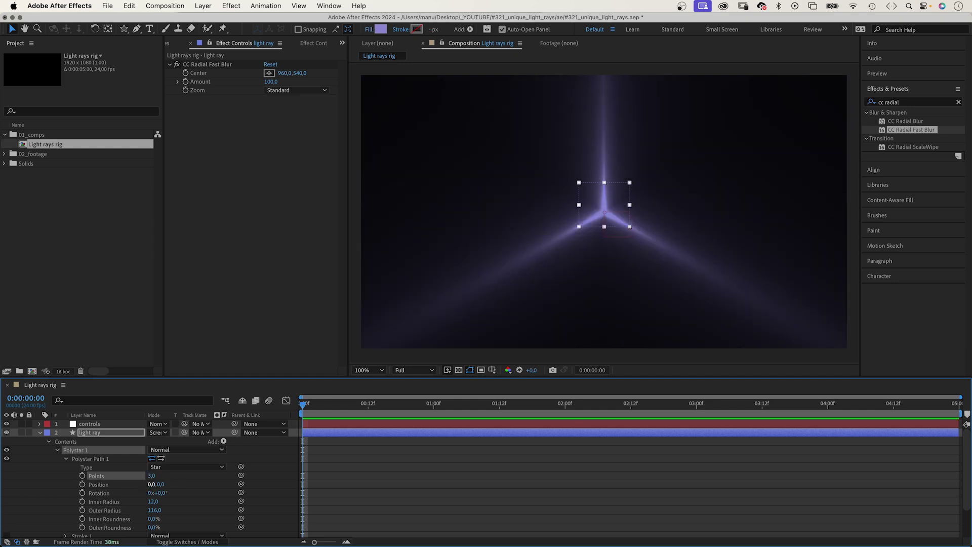
pyautogui.scroll(-3, 963, 494)
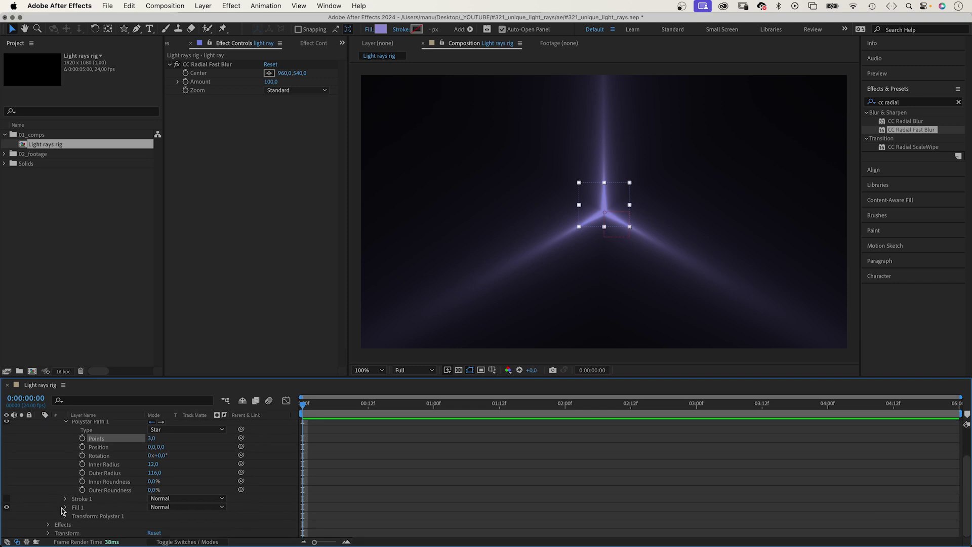
pyautogui.click(64, 507)
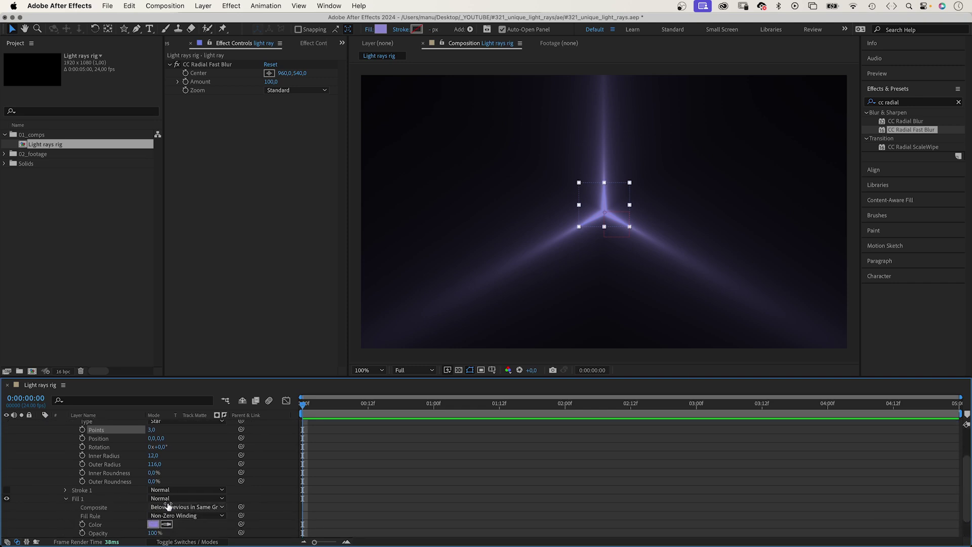
pyautogui.scroll(5, 967, 473)
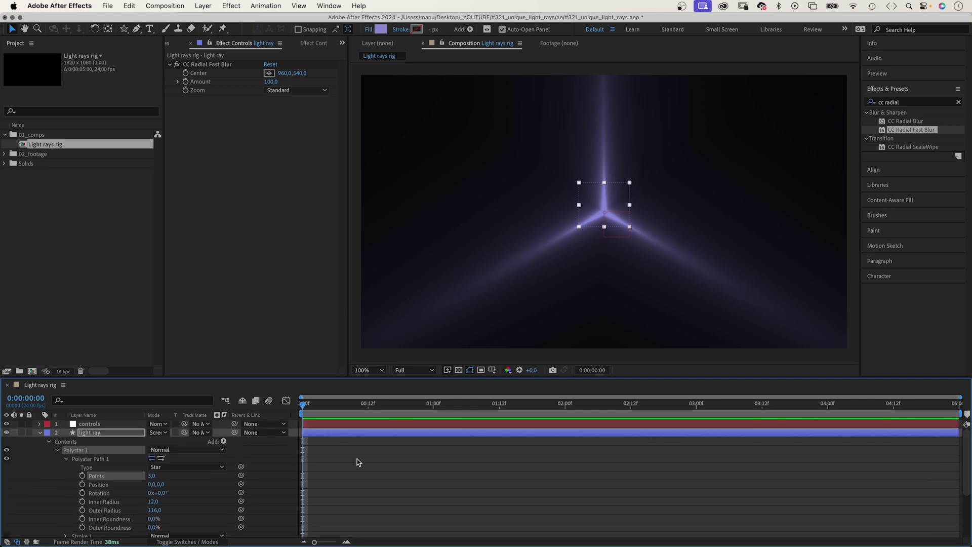
# Try lowering the light ray's Position, then undo the change.
pyautogui.click(99, 432)
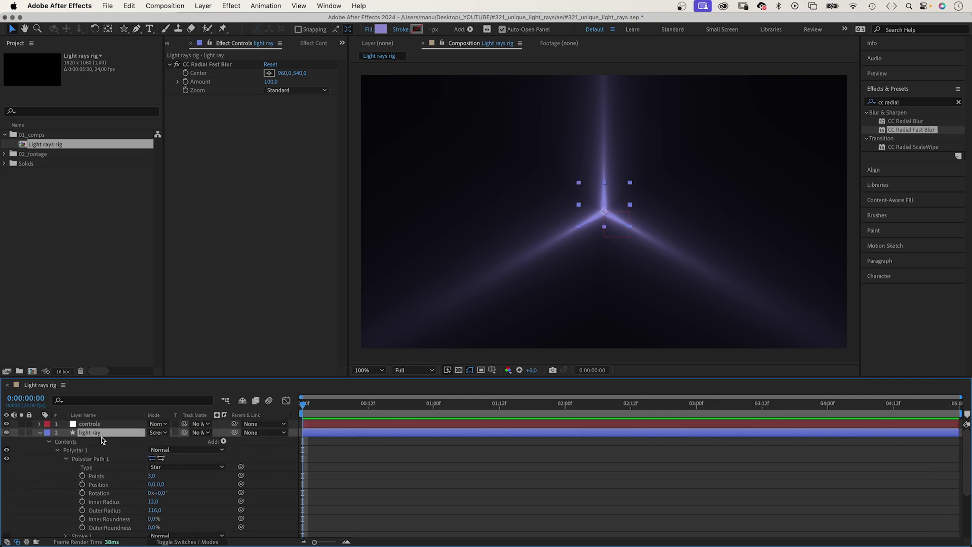
pyautogui.press('p')
pyautogui.hotkey('shift', 'r')
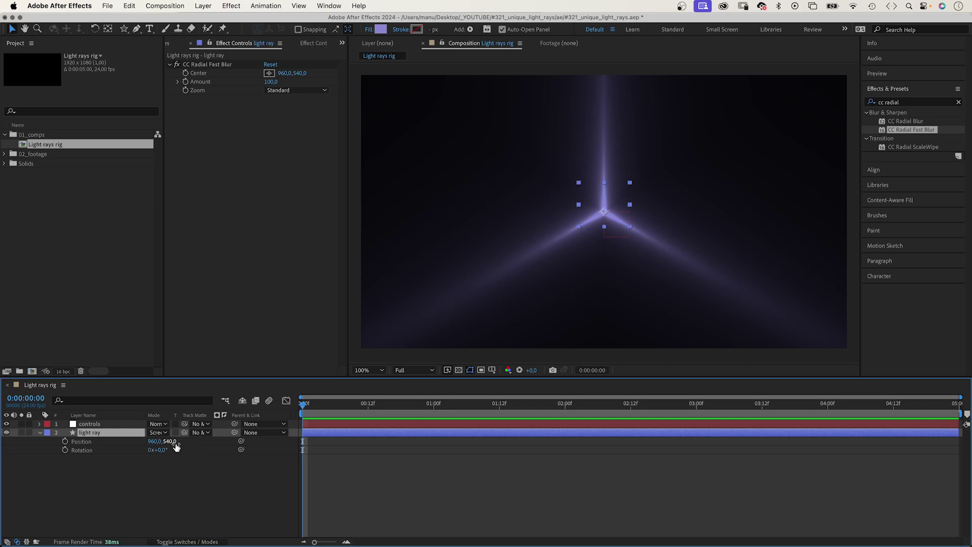
pyautogui.moveTo(170, 441)
pyautogui.mouseDown()
pyautogui.moveTo(192, 438)
pyautogui.moveTo(164, 455)
pyautogui.mouseUp()
pyautogui.press('super+z')
pyautogui.press('super+z')
# Add the Position expression seedRandom(index); wiggle(0.1,30) and preview the drifting ray.
pyautogui.keyDown('alt'); pyautogui.click(64, 442); pyautogui.keyUp('alt')
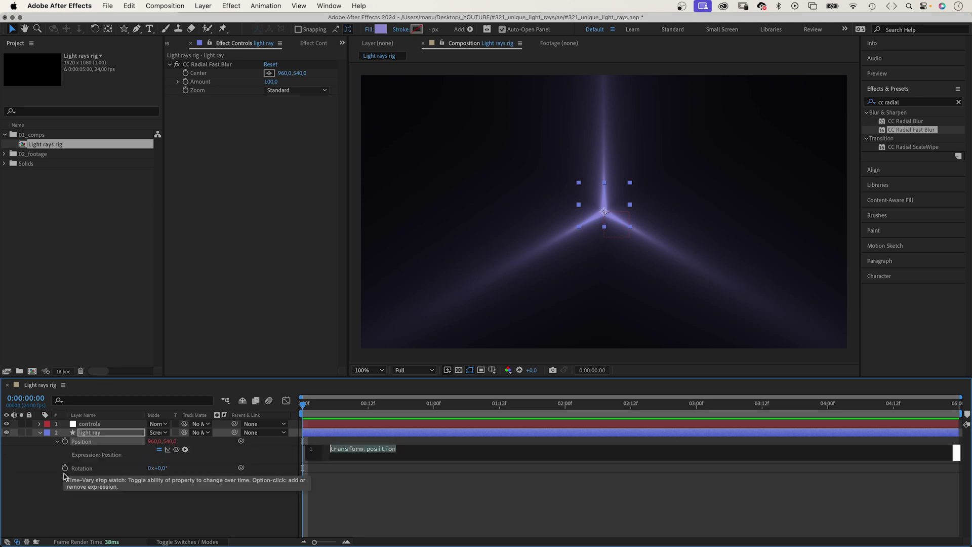
pyautogui.write('seedRandom()')
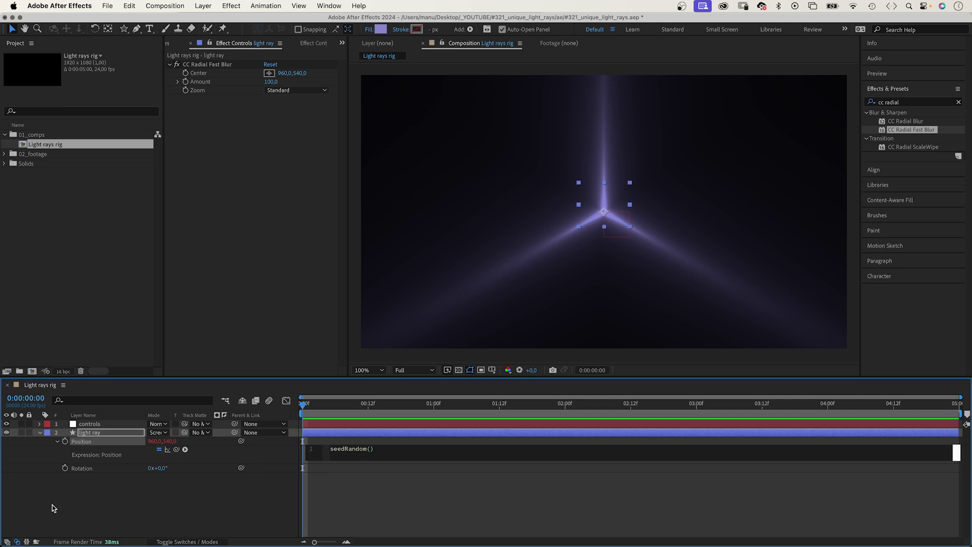
pyautogui.write('inde')
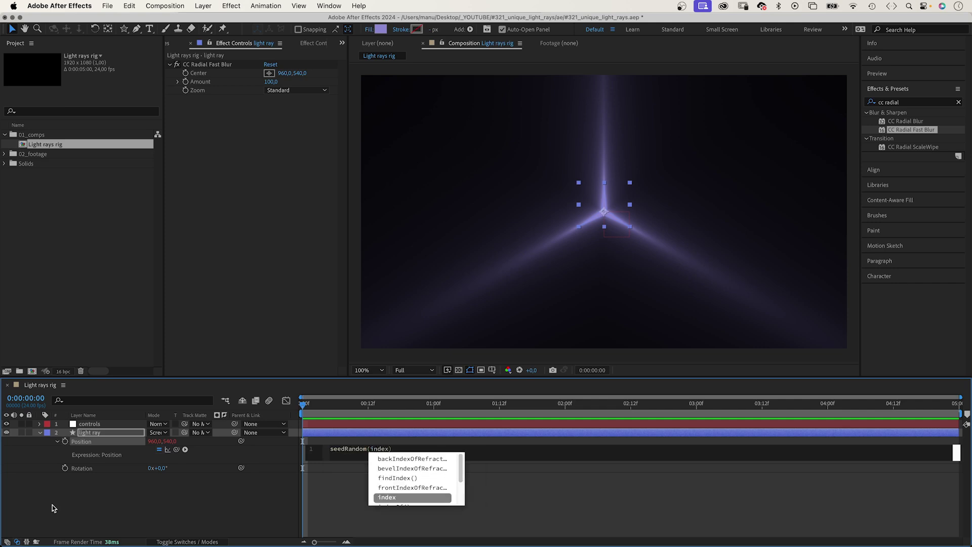
pyautogui.write('x')
pyautogui.press('Return')
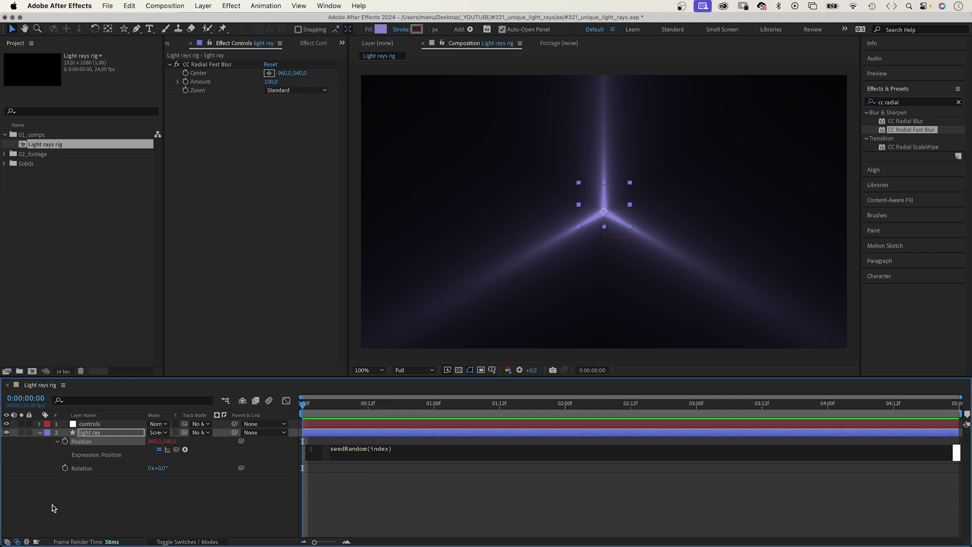
pyautogui.press('Return')
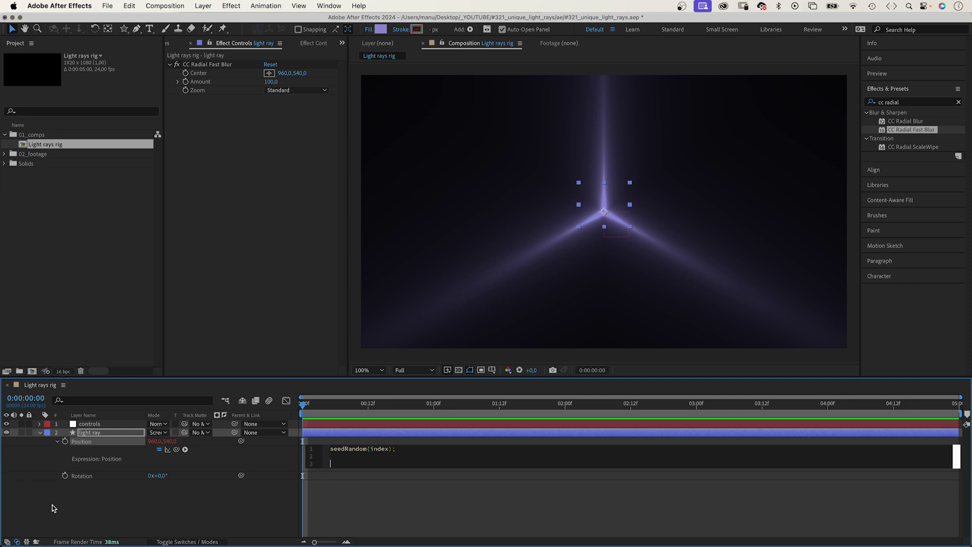
pyautogui.write('wigg')
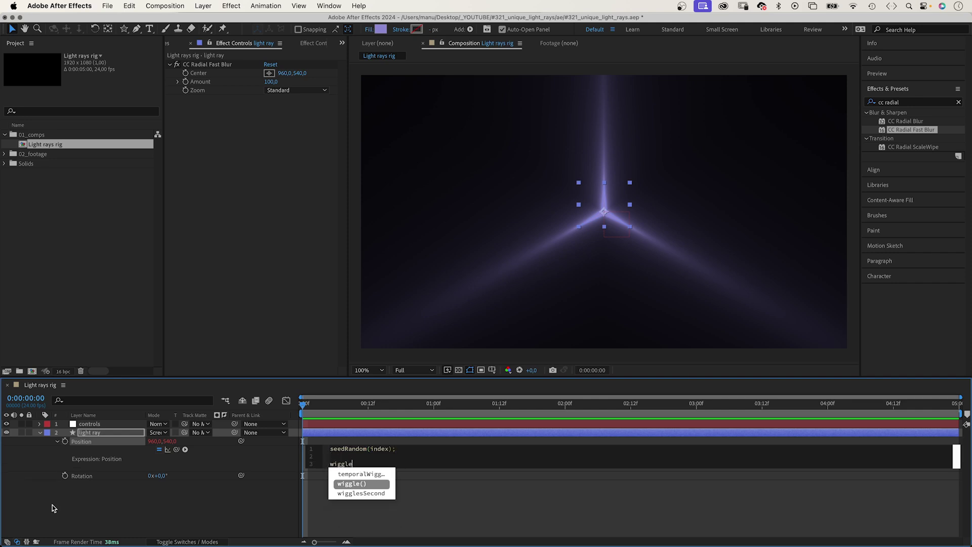
pyautogui.write('le')
pyautogui.press('Return')
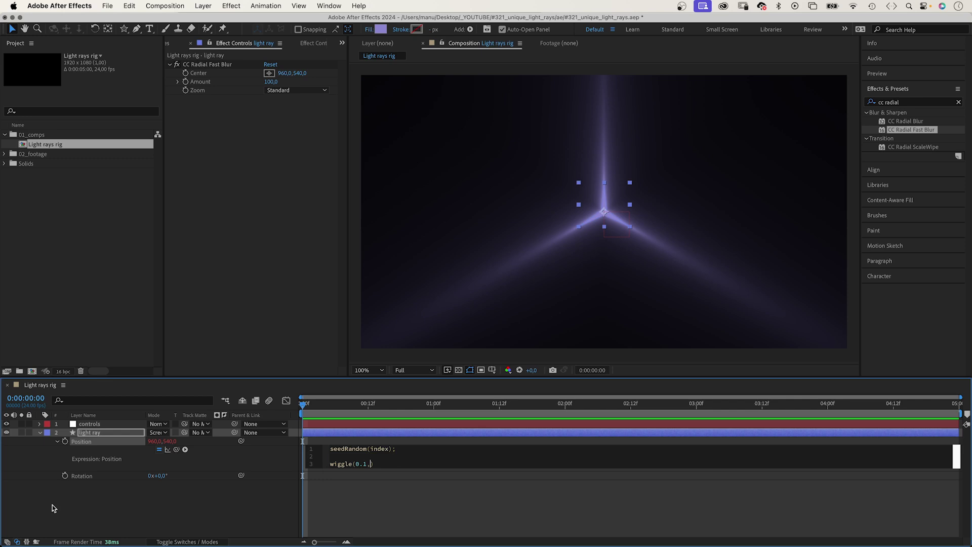
pyautogui.click(207, 511)
pyautogui.press('space')
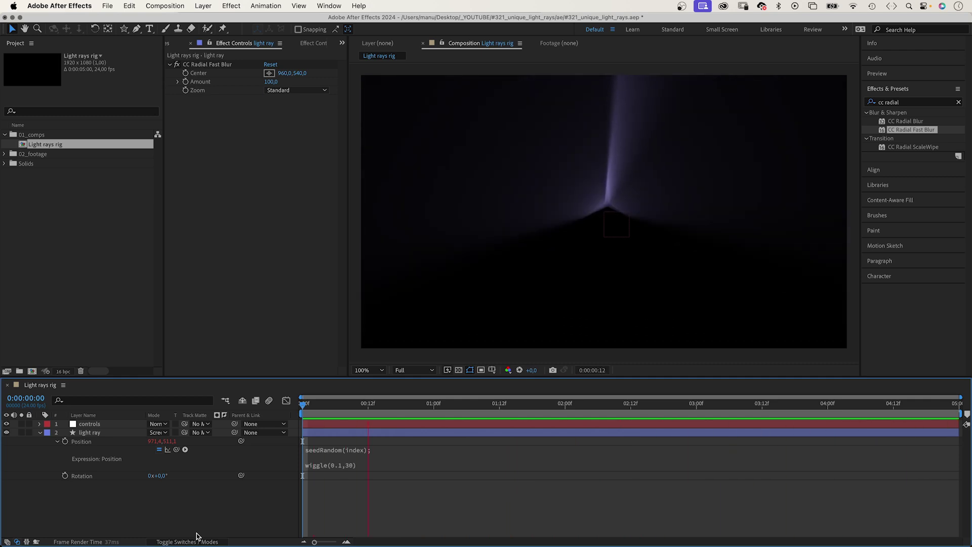
pyautogui.press('space')
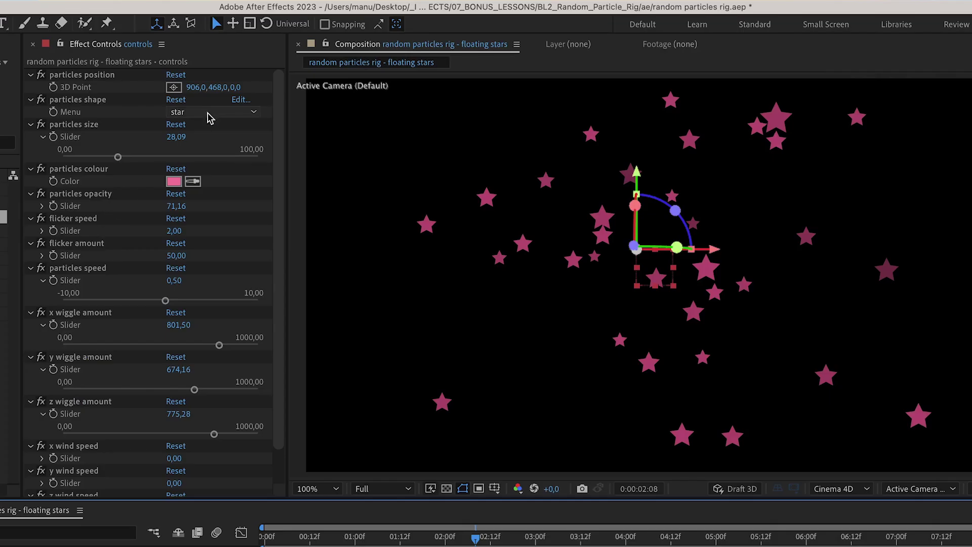
pyautogui.click(209, 112)
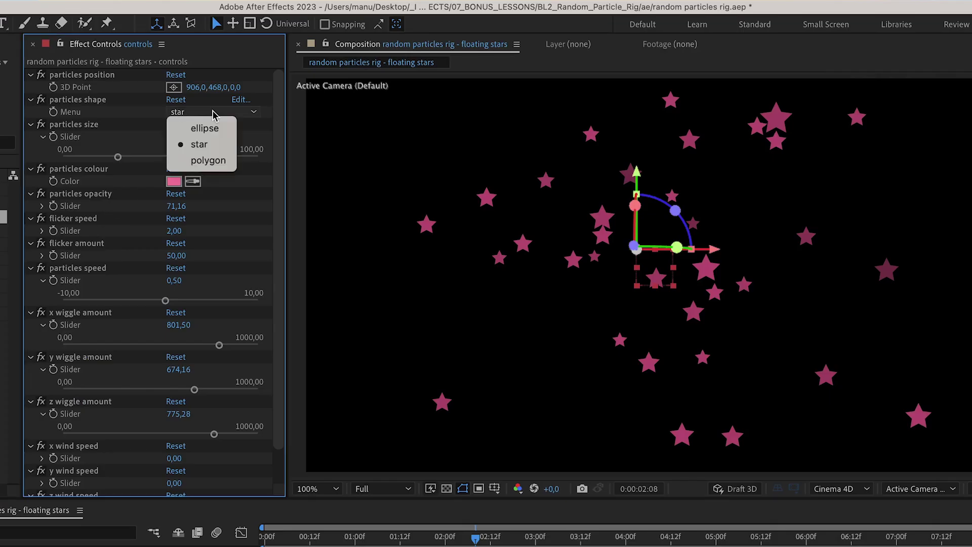
pyautogui.click(208, 128)
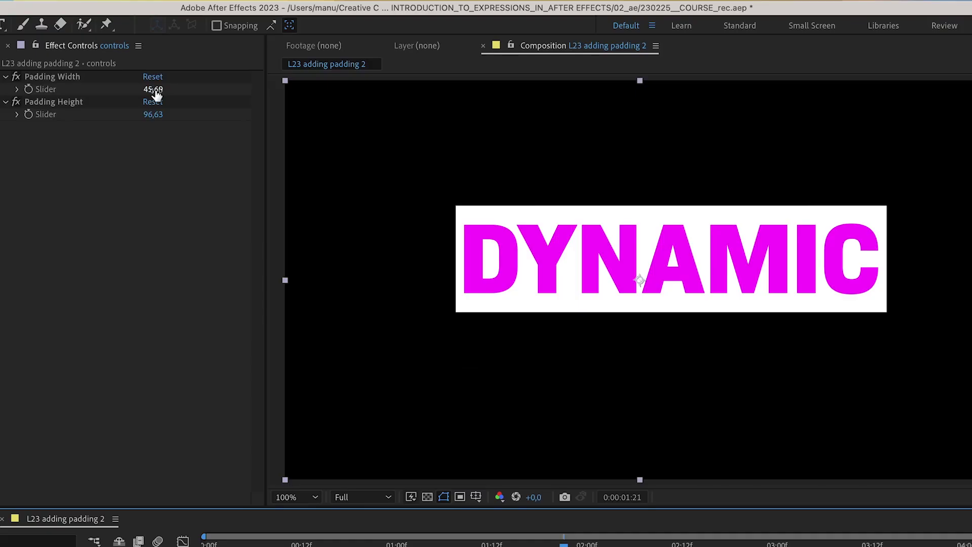
pyautogui.moveTo(156, 93); pyautogui.dragTo(174, 93)
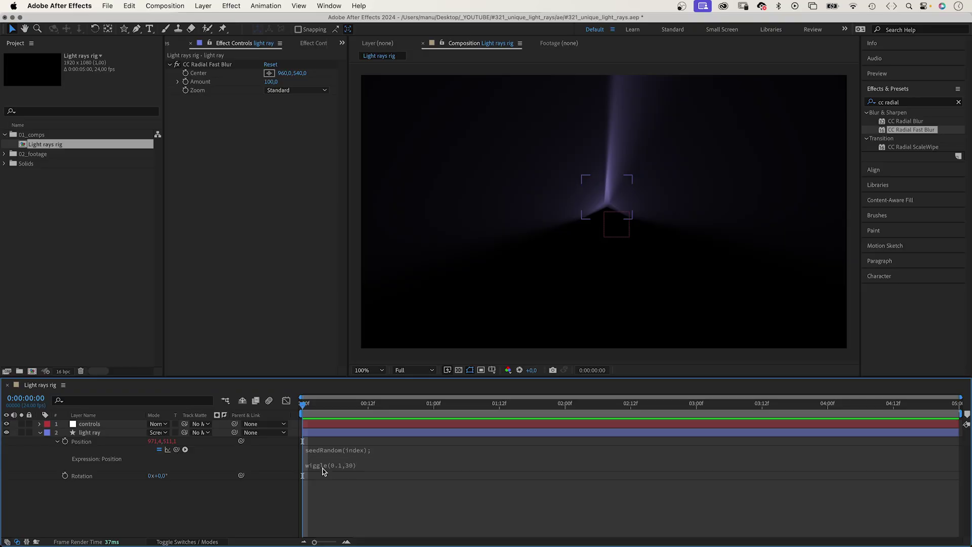
# Apply a Slider Control to the controls layer and duplicate it into five sliders.
pyautogui.click(91, 424)
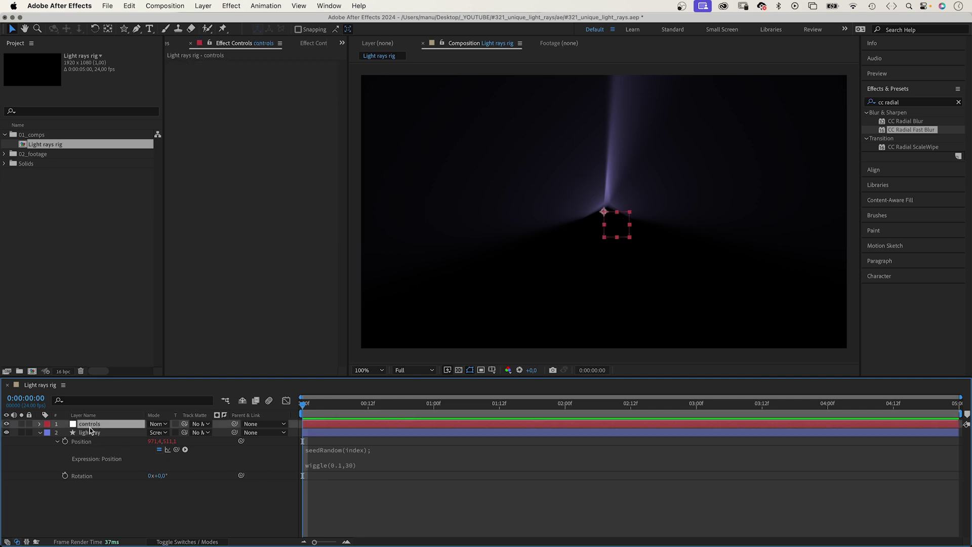
pyautogui.click(224, 6)
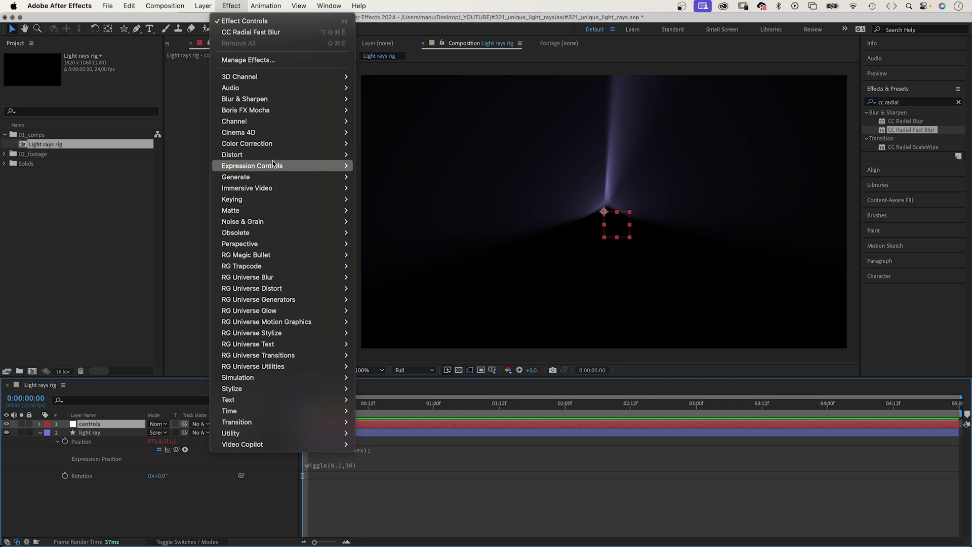
pyautogui.moveTo(282, 165)
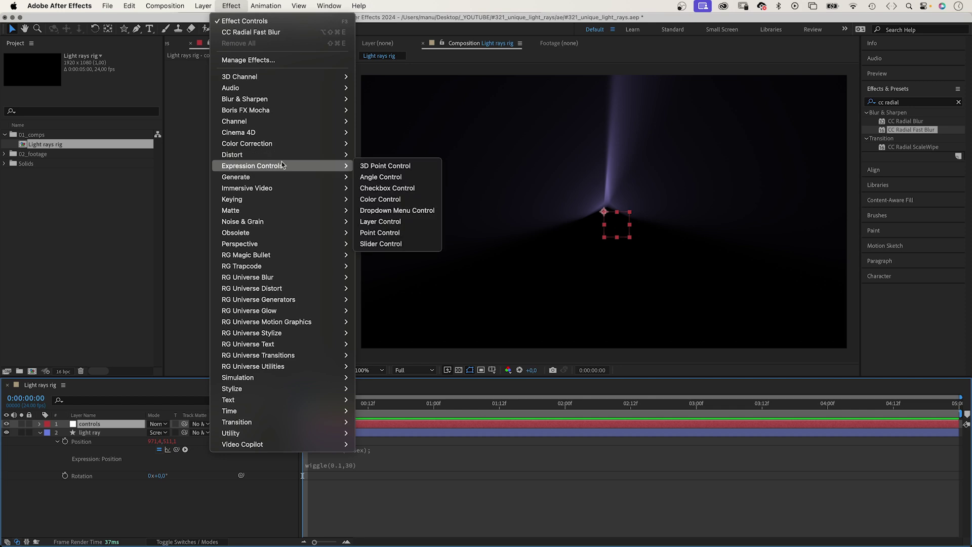
pyautogui.click(403, 245)
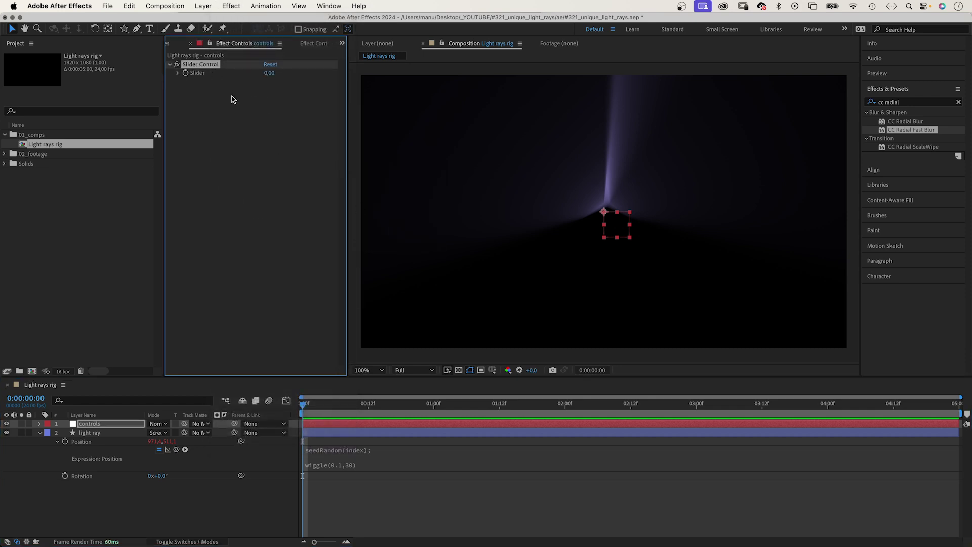
pyautogui.press('super+d')
pyautogui.press('super+d')
pyautogui.press('super+d')
pyautogui.press('super+d')
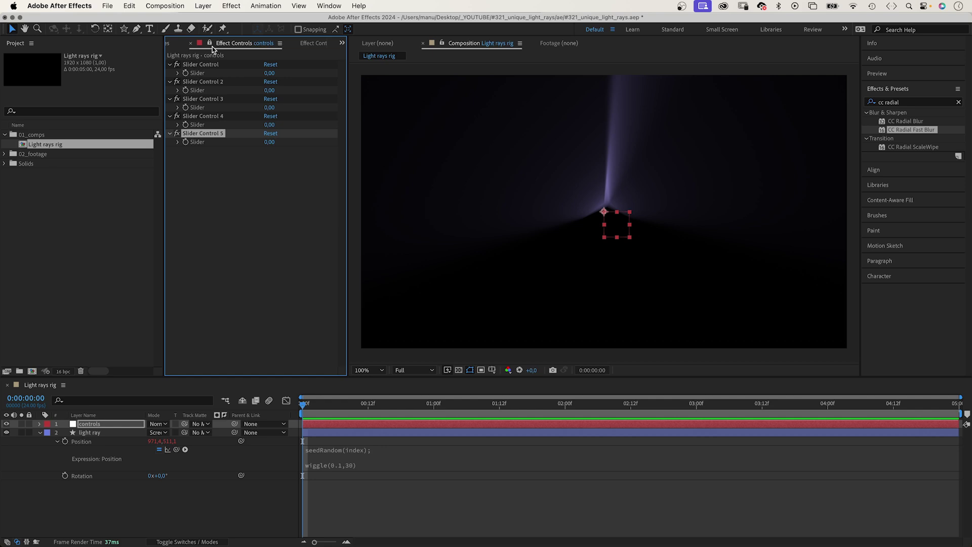
pyautogui.click(177, 73)
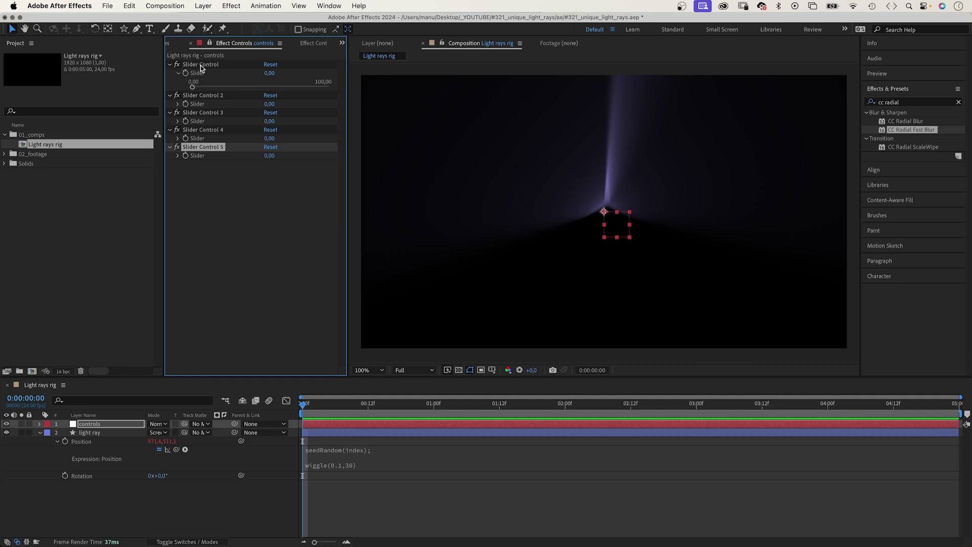
# Rename the first slider 'speed' with range 0–2 and value 0.10.
pyautogui.click(201, 65)
pyautogui.press('Return')
pyautogui.write('gpee')
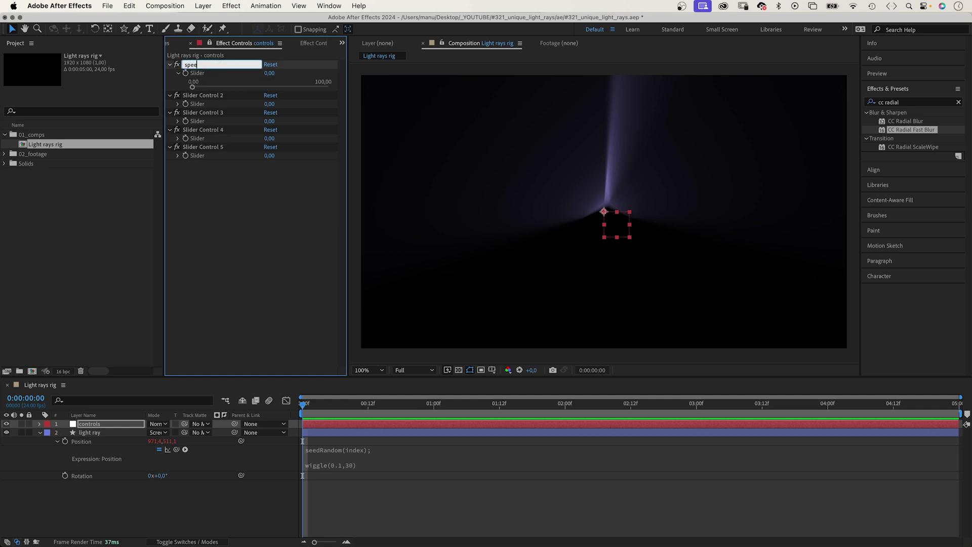
pyautogui.write('d')
pyautogui.press('Return')
pyautogui.rightClick(196, 73)
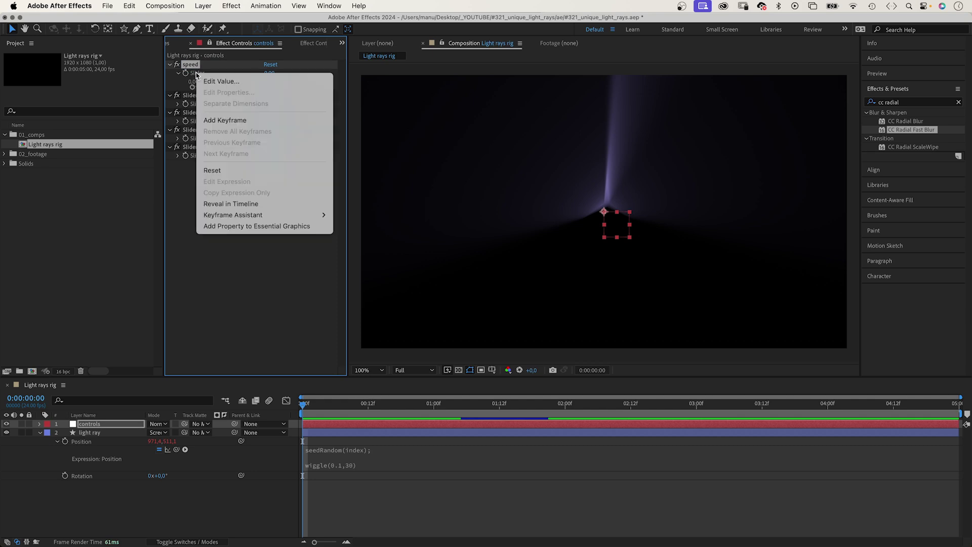
pyautogui.click(209, 82)
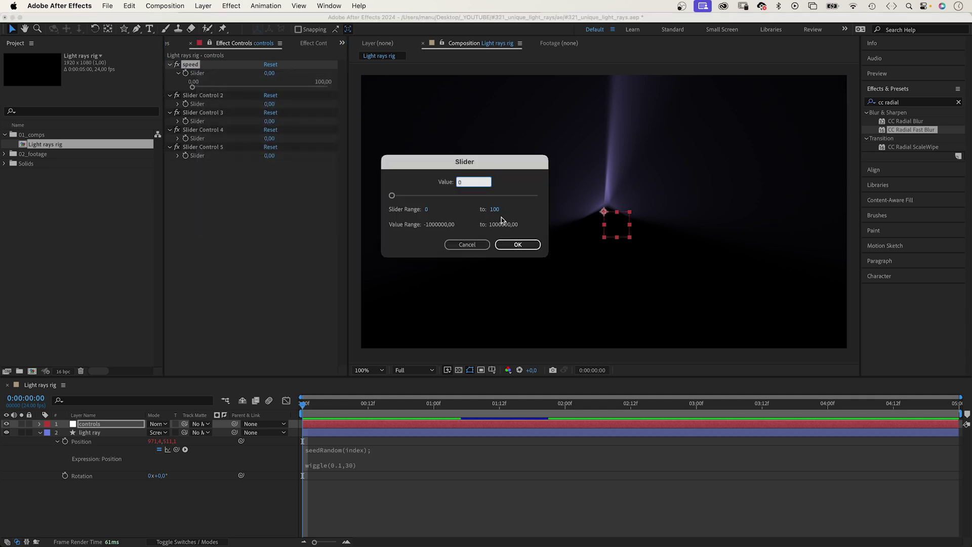
pyautogui.click(496, 209)
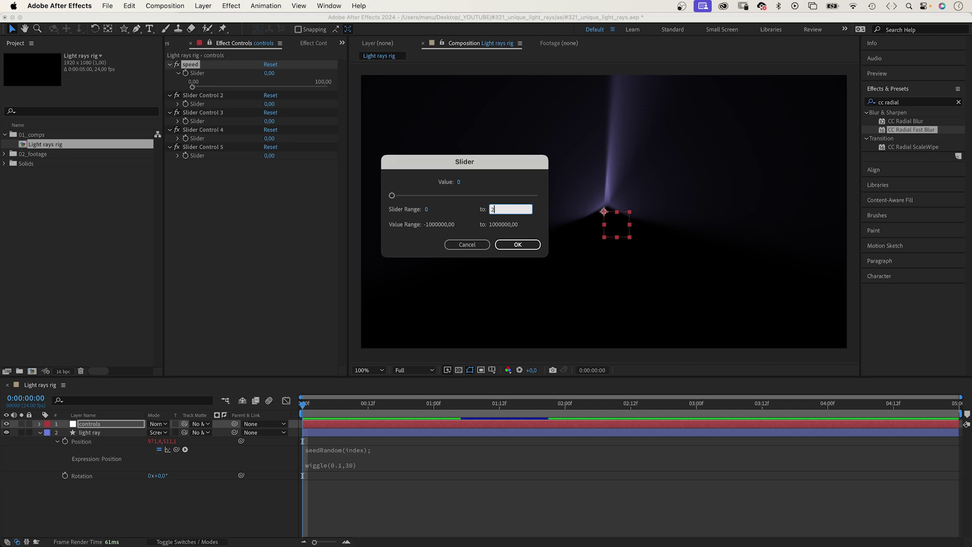
pyautogui.write('2')
pyautogui.press('Return')
pyautogui.click(269, 73)
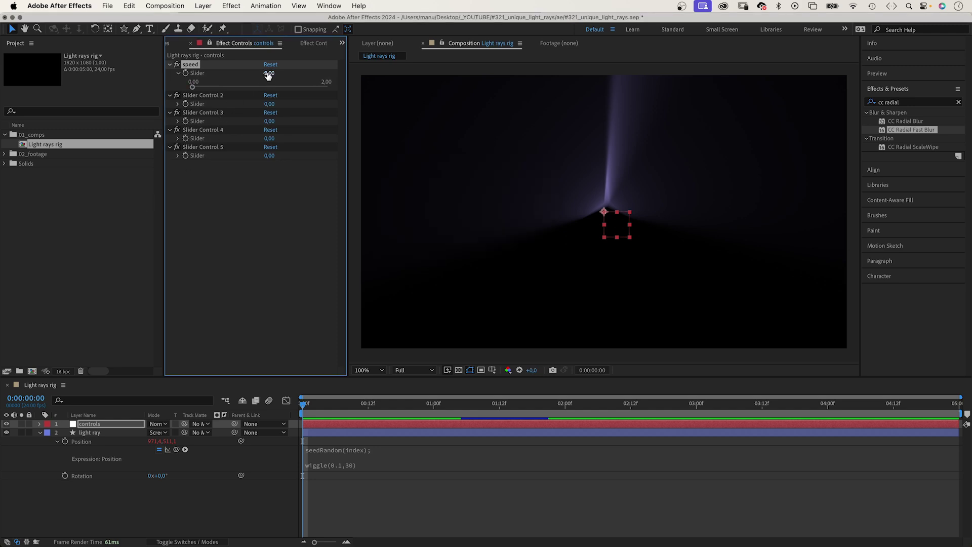
pyautogui.write('0,1')
pyautogui.press('Return')
# Rename the second slider 'movement' with range 0–200 and value 100.
pyautogui.click(198, 96)
pyautogui.click(178, 104)
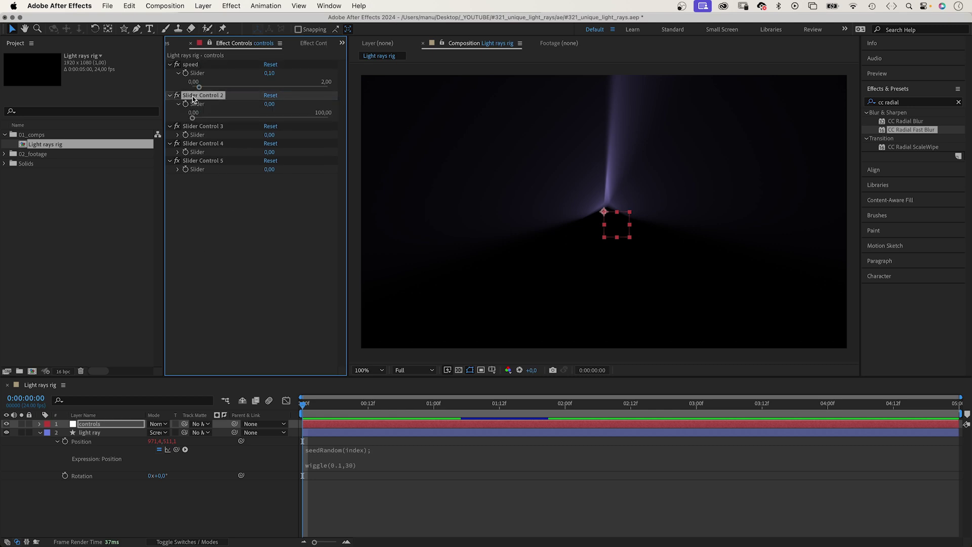
pyautogui.press('Return')
pyautogui.write('movement')
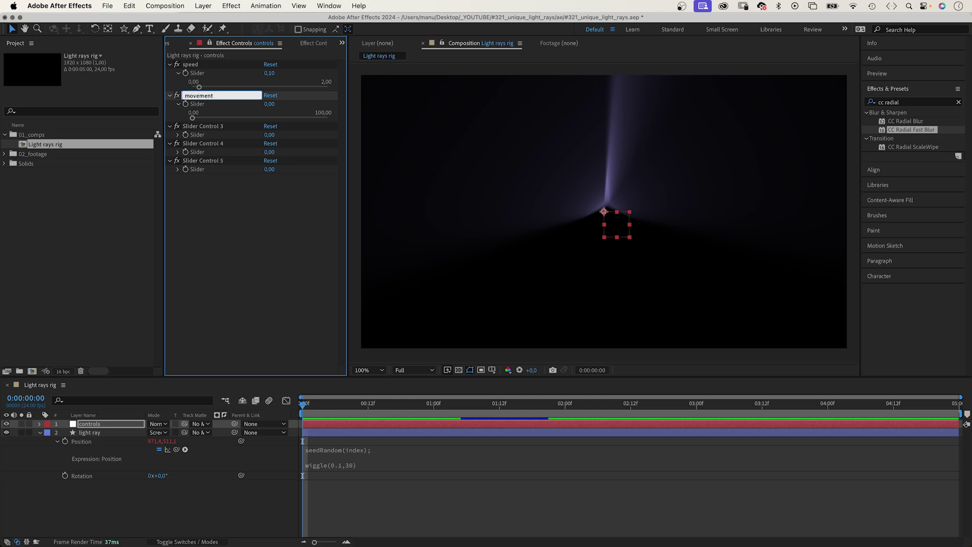
pyautogui.press('Return')
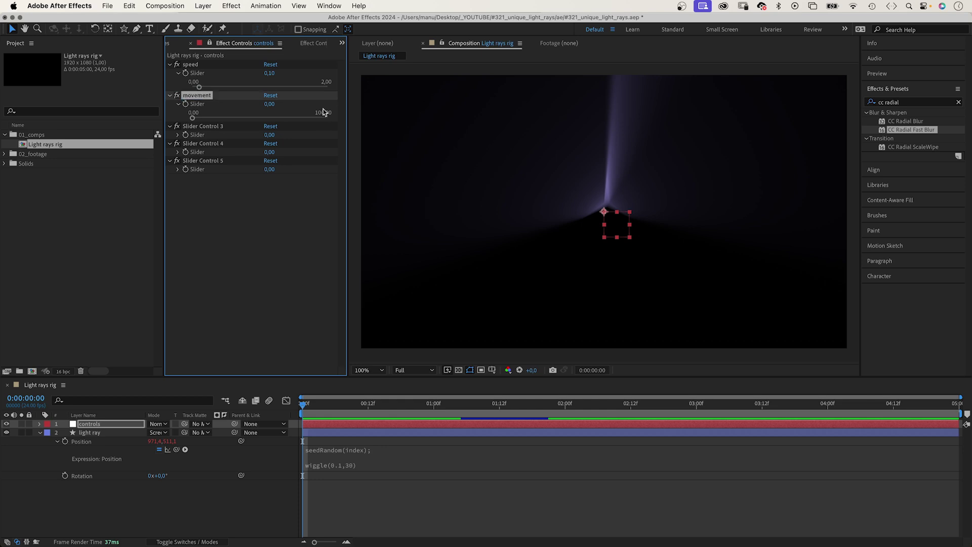
pyautogui.rightClick(198, 104)
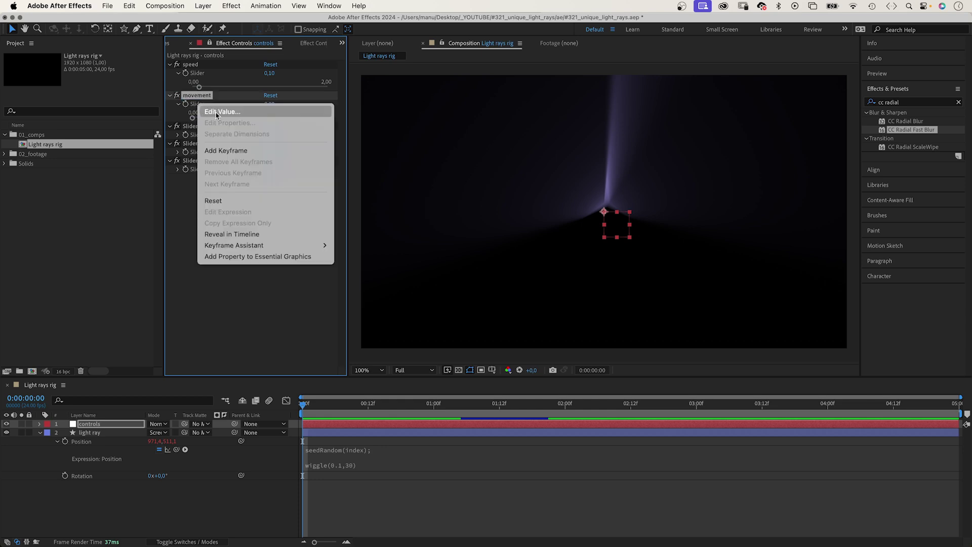
pyautogui.click(215, 112)
pyautogui.click(496, 209)
pyautogui.write('200')
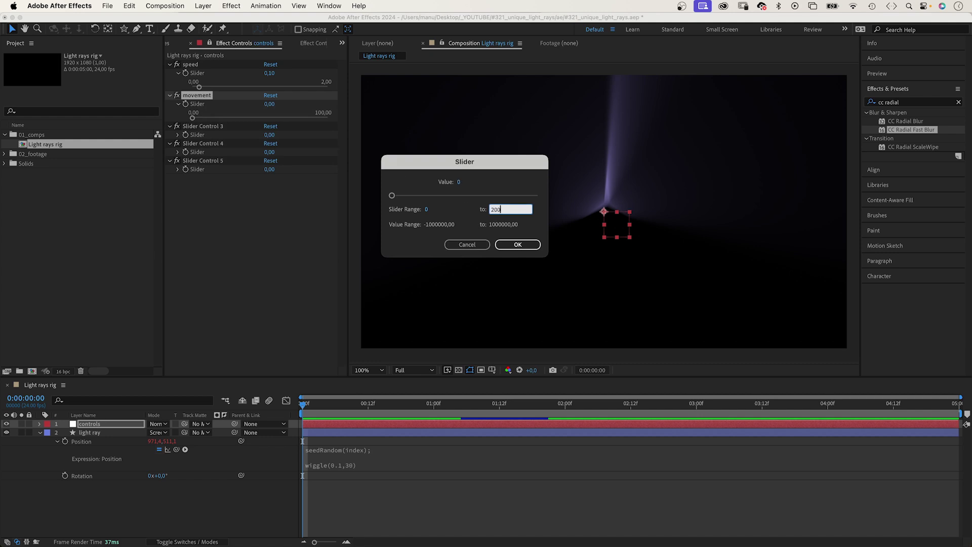
pyautogui.press('Return')
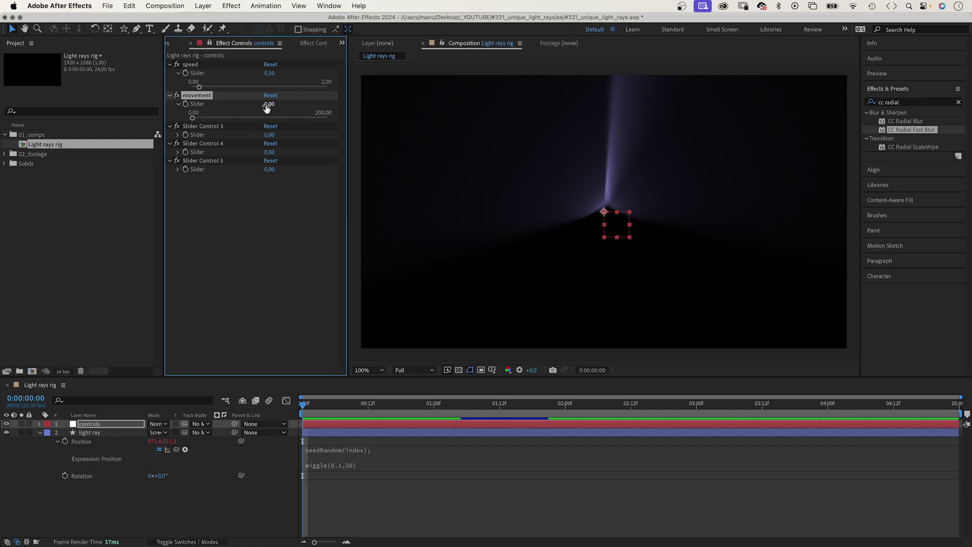
pyautogui.click(267, 105)
pyautogui.write('100')
pyautogui.press('Return')
# Rename the third slider 'rasy amount' with range 3–10 and value 3.
pyautogui.click(178, 135)
pyautogui.click(205, 128)
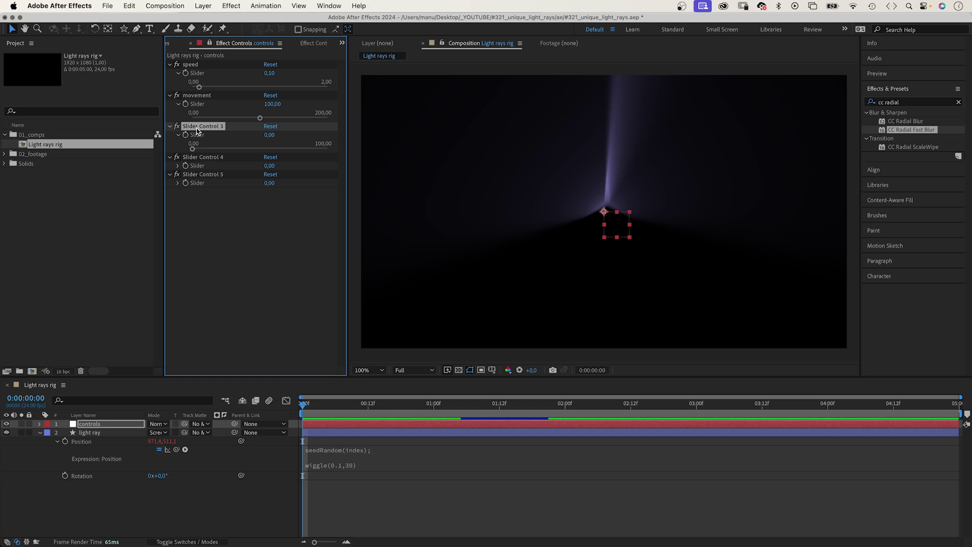
pyautogui.press('Return')
pyautogui.write('rasy')
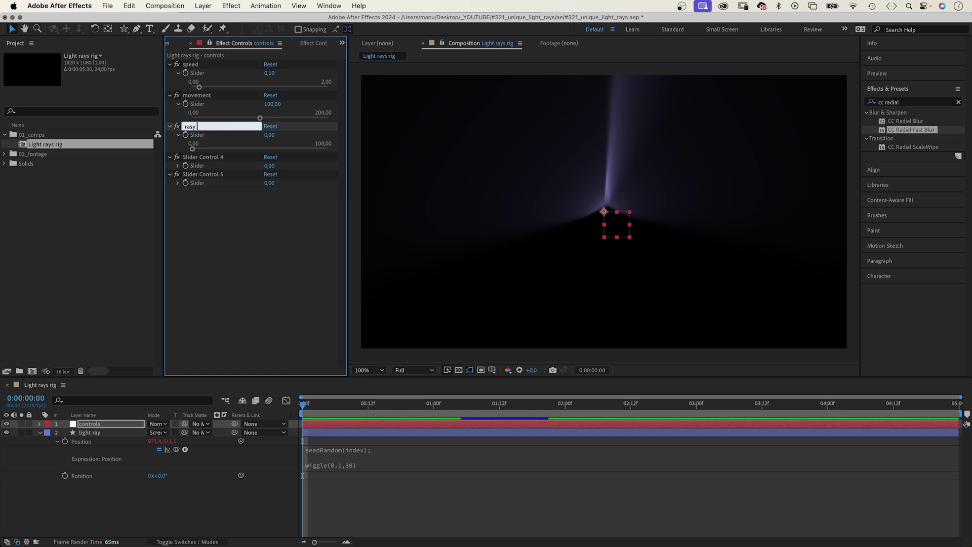
pyautogui.write(' amount')
pyautogui.press('Return')
pyautogui.rightClick(196, 136)
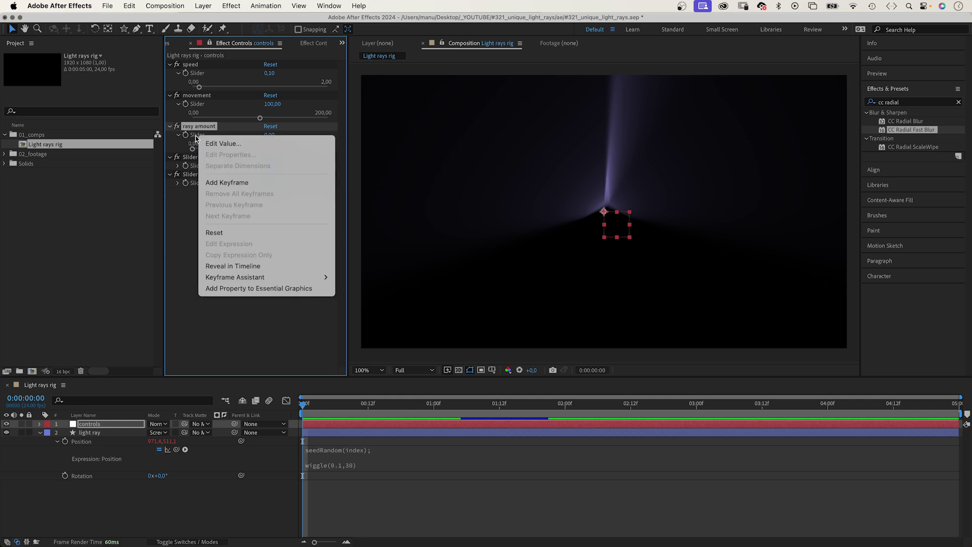
pyautogui.click(217, 144)
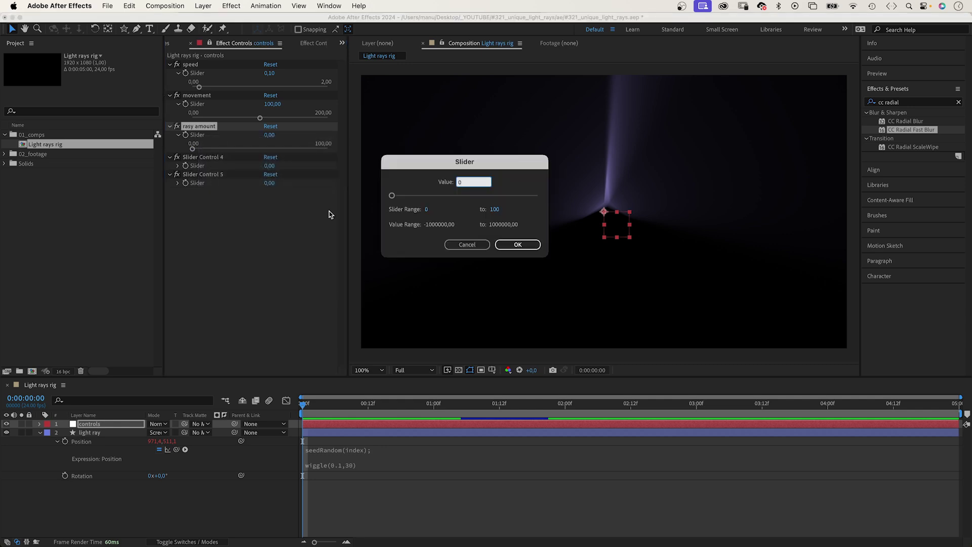
pyautogui.click(428, 210)
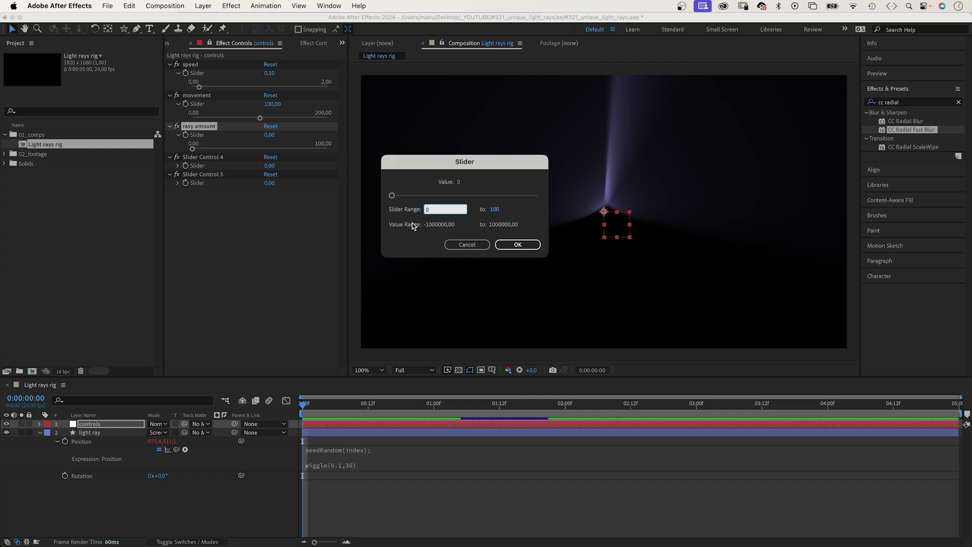
pyautogui.write('3')
pyautogui.press('Tab')
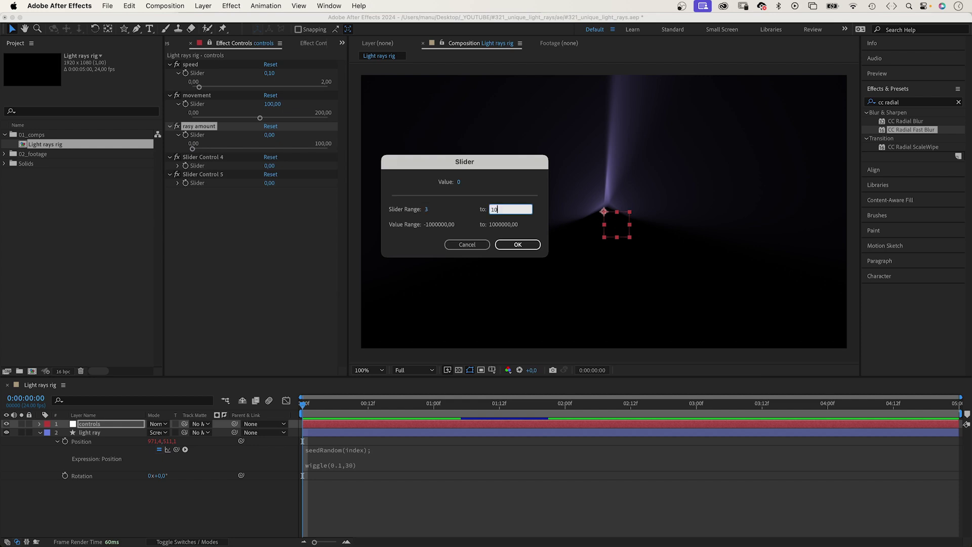
pyautogui.write('10')
pyautogui.press('Return')
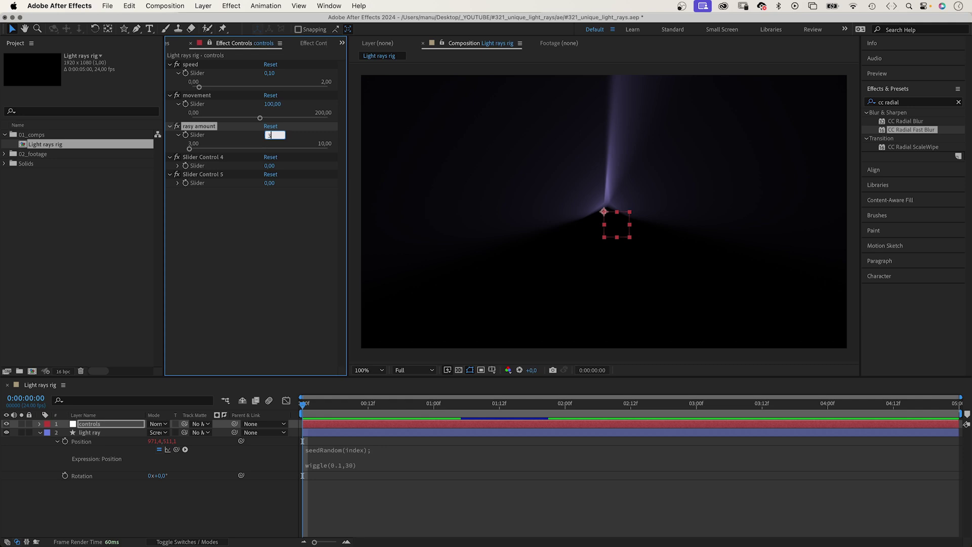
pyautogui.write('3')
pyautogui.press('Return')
# Link the star's Polystar Points to the rasy amount slider.
pyautogui.click(40, 432)
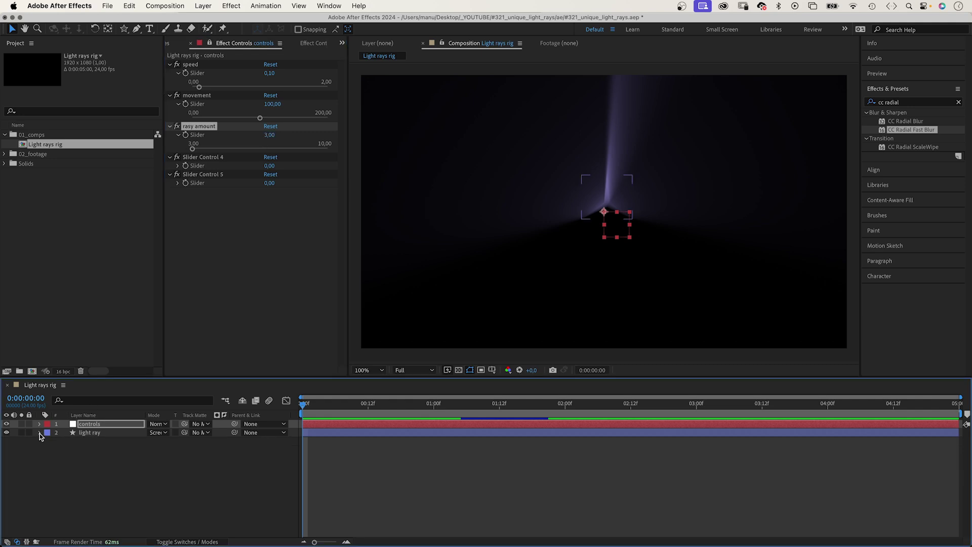
pyautogui.click(40, 432)
pyautogui.click(56, 450)
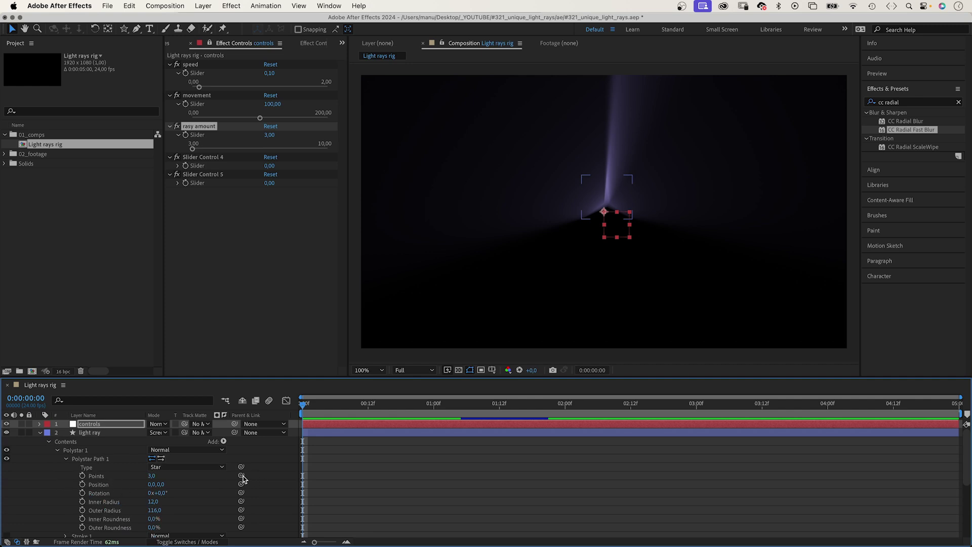
pyautogui.moveTo(241, 475); pyautogui.dragTo(197, 139)
pyautogui.click(202, 157)
pyautogui.click(178, 165)
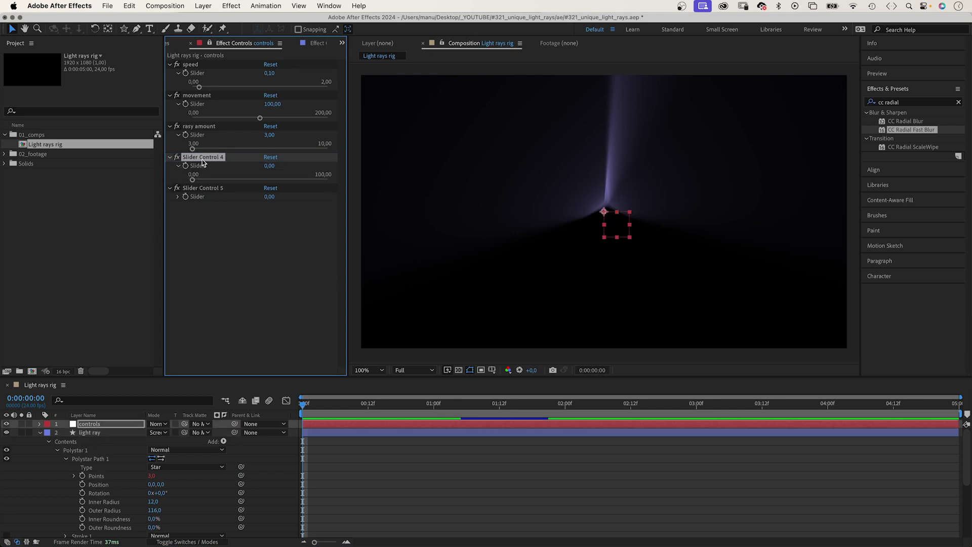
# Rename the fourth slider 'ray length', link Inner Radius to it, and set 15.
pyautogui.press('Return')
pyautogui.write('r')
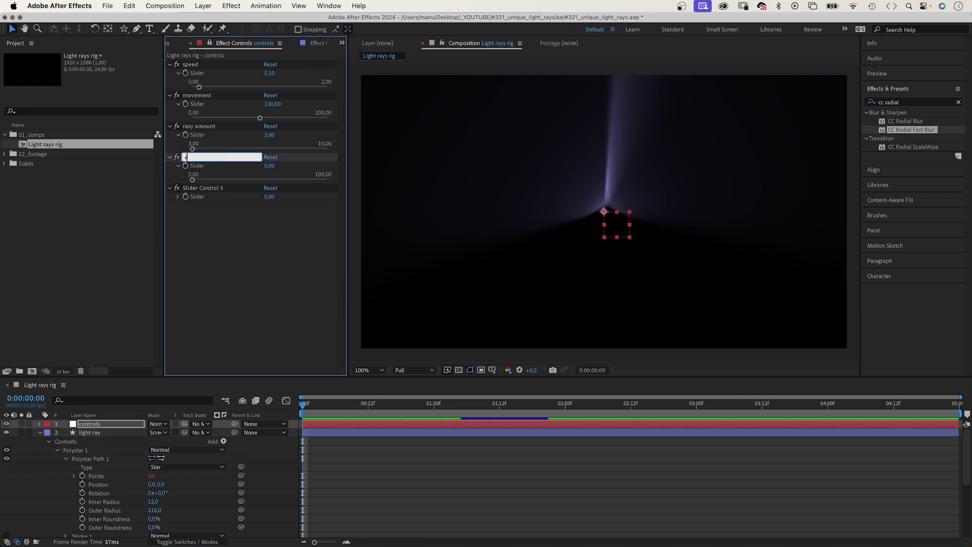
pyautogui.write('ay length')
pyautogui.press('Return')
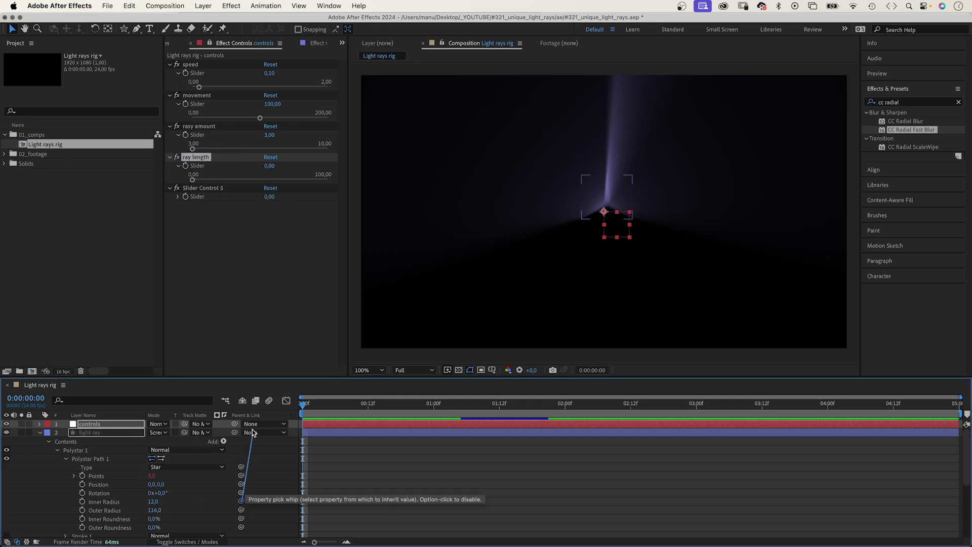
pyautogui.moveTo(241, 501); pyautogui.dragTo(205, 169)
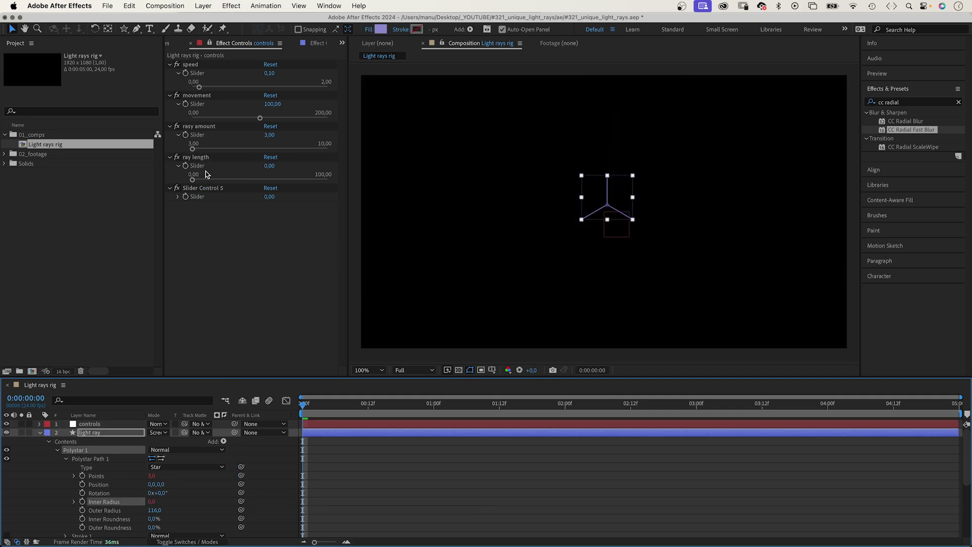
pyautogui.click(264, 169)
pyautogui.write('15')
pyautogui.press('Return')
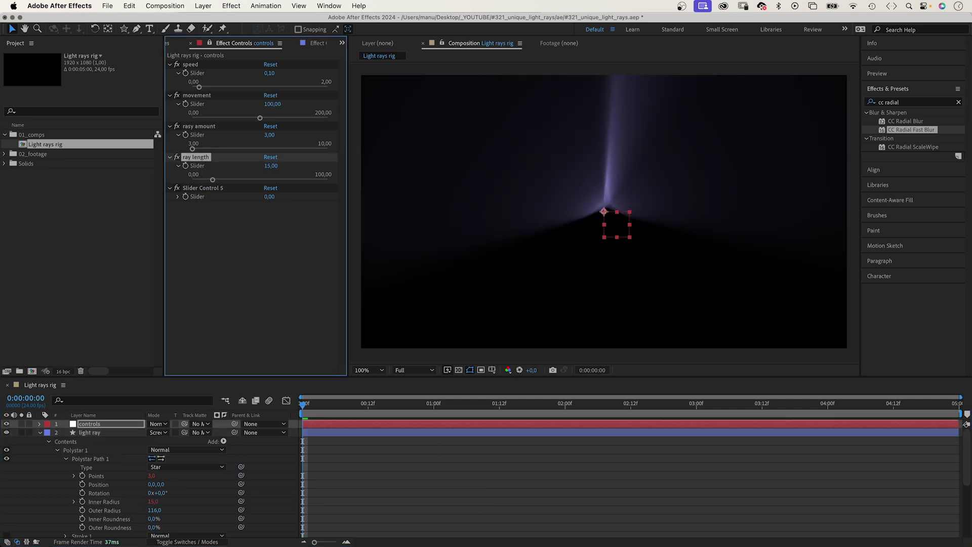
# Rename the fifth slider 'rays brightness', link Outer Radius to it, and set 130.
pyautogui.click(192, 190)
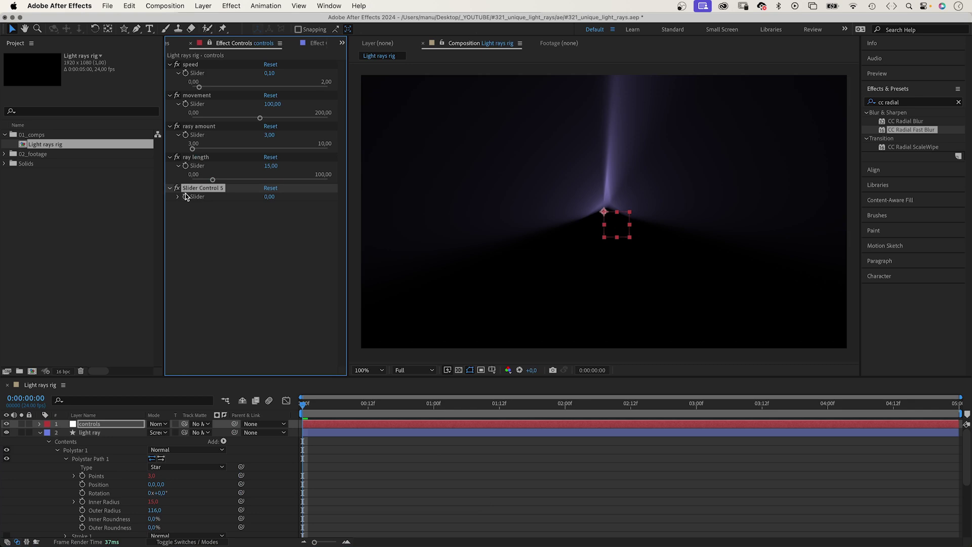
pyautogui.press('Return')
pyautogui.write('rays')
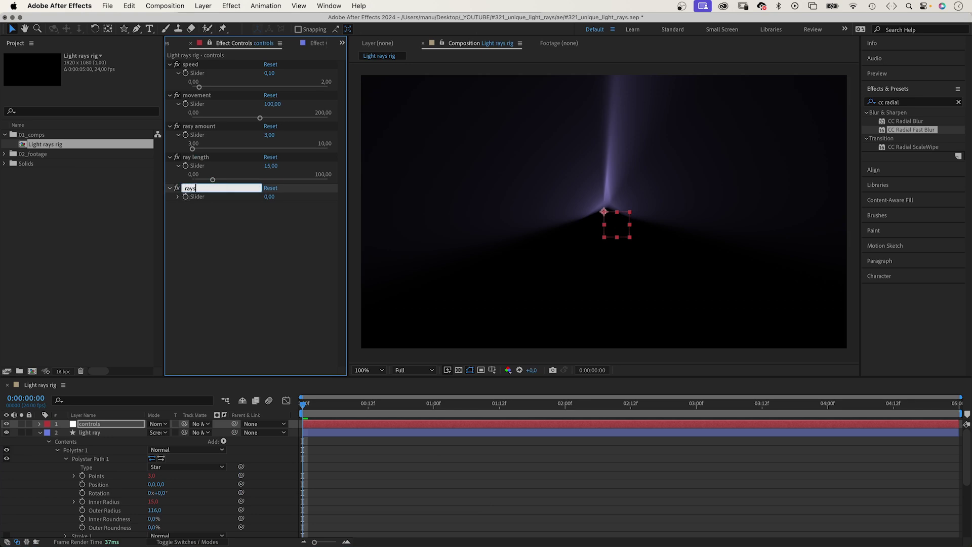
pyautogui.write(' brightness')
pyautogui.press('Return')
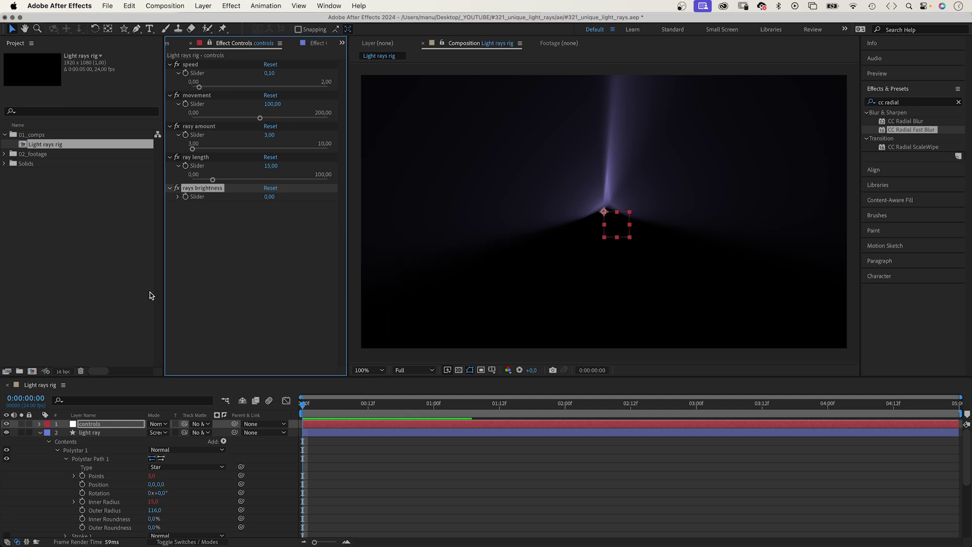
pyautogui.click(177, 196)
pyautogui.moveTo(241, 510); pyautogui.dragTo(198, 197)
pyautogui.click(269, 197)
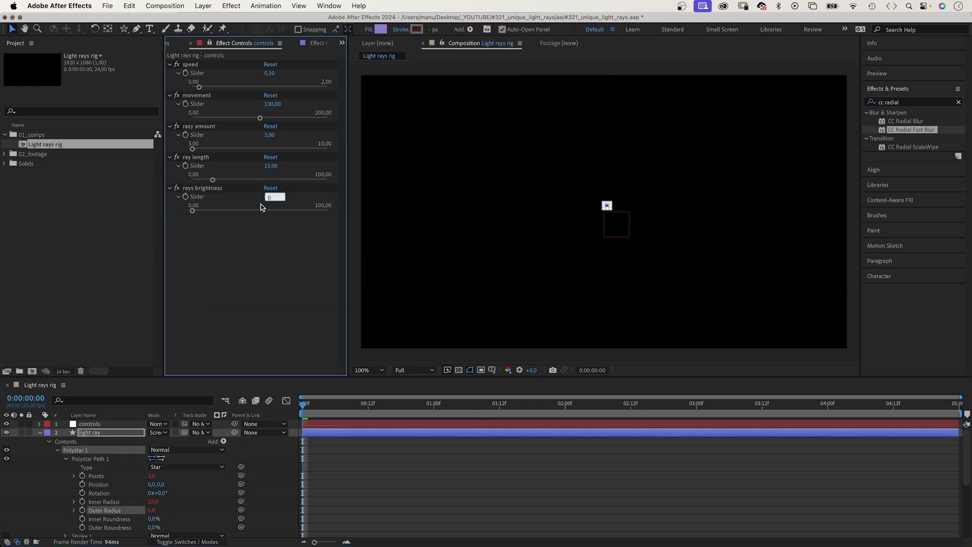
pyautogui.write('130')
pyautogui.press('Return')
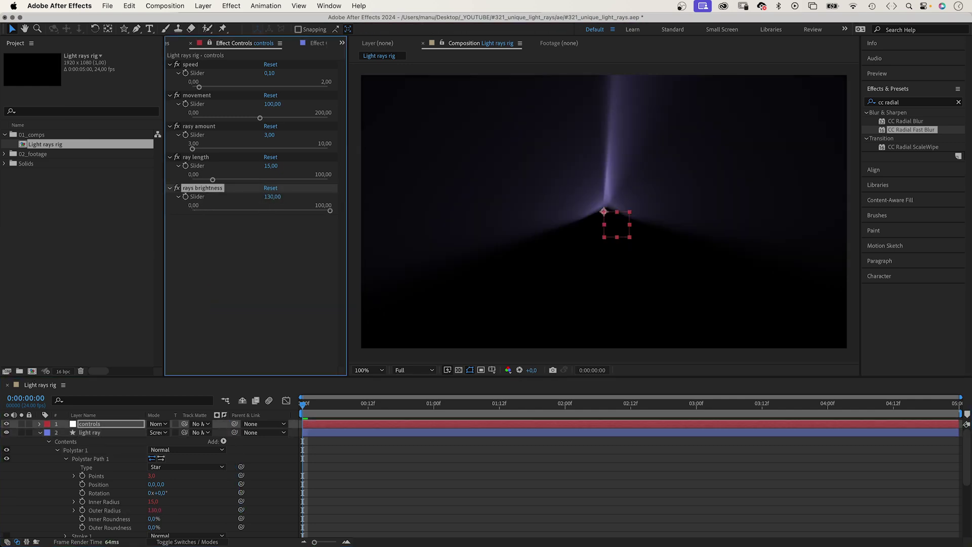
pyautogui.click(66, 459)
pyautogui.click(64, 476)
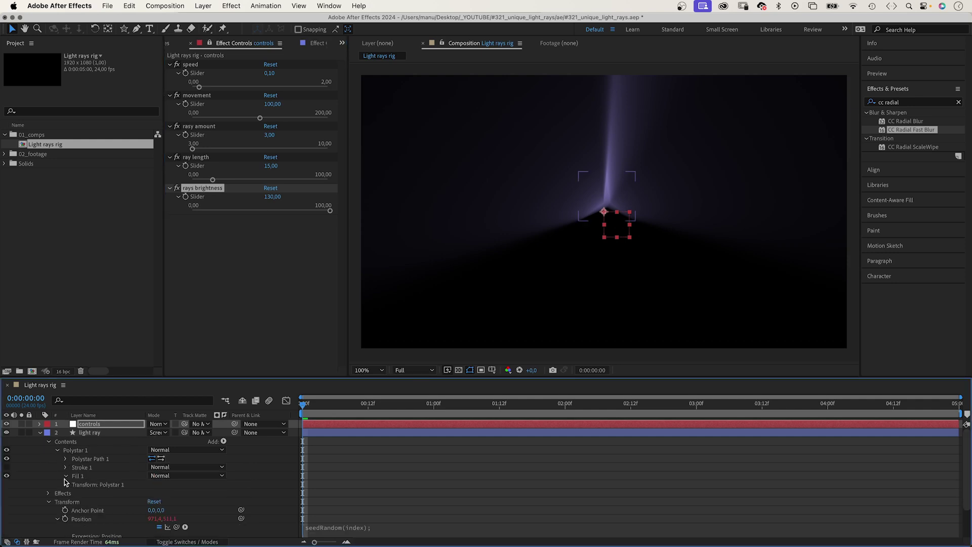
# Add a Color Control named 'rays color' and link the star's Fill Color to it.
pyautogui.click(213, 269)
pyautogui.click(231, 6)
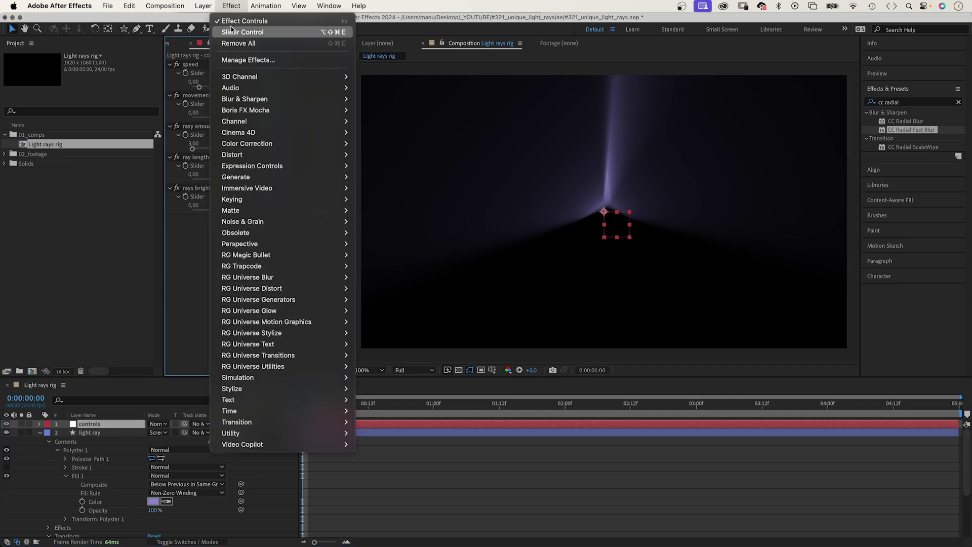
pyautogui.moveTo(262, 169)
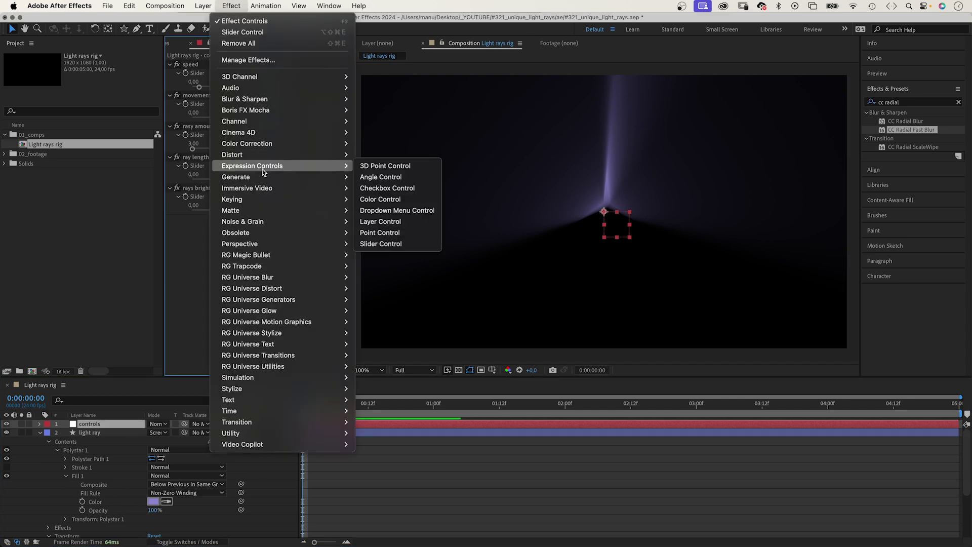
pyautogui.click(386, 198)
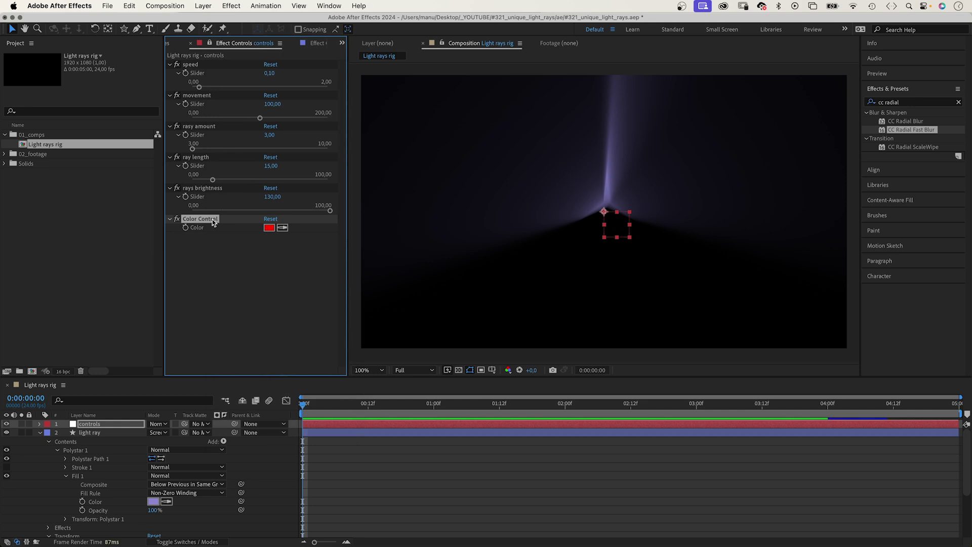
pyautogui.press('Return')
pyautogui.write('rays color')
pyautogui.press('Return')
pyautogui.moveTo(241, 504); pyautogui.dragTo(199, 232)
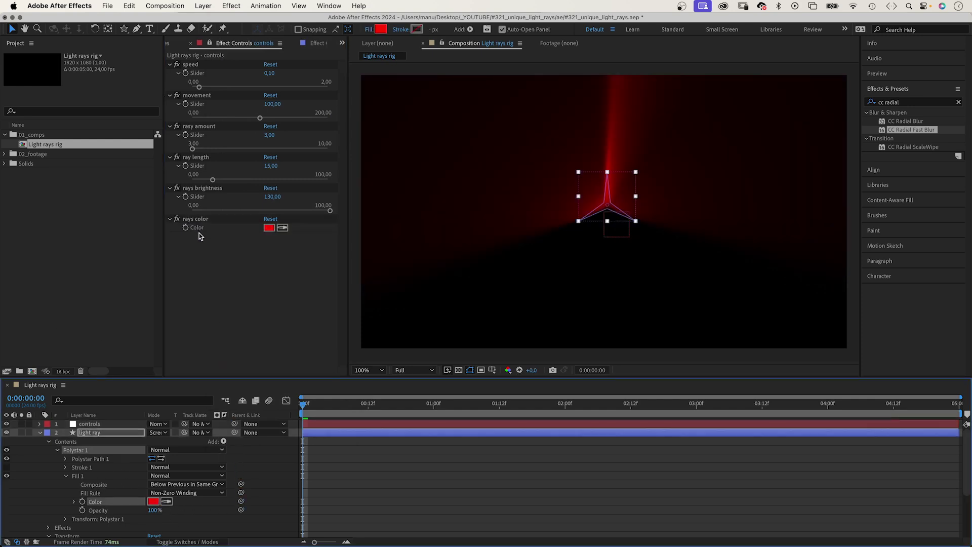
# Set the rays color to blue-violet 666AED.
pyautogui.click(269, 227)
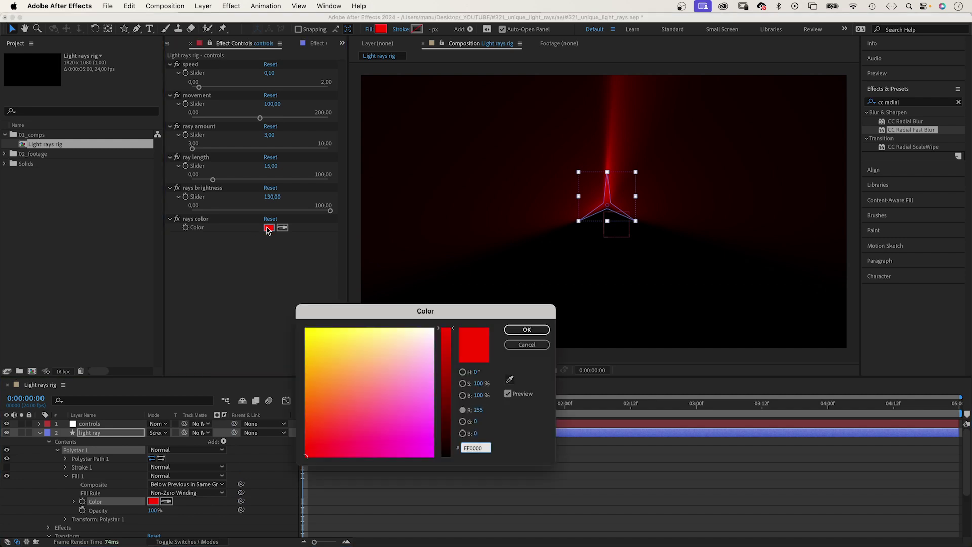
pyautogui.moveTo(445, 398); pyautogui.dragTo(423, 401)
pyautogui.click(524, 330)
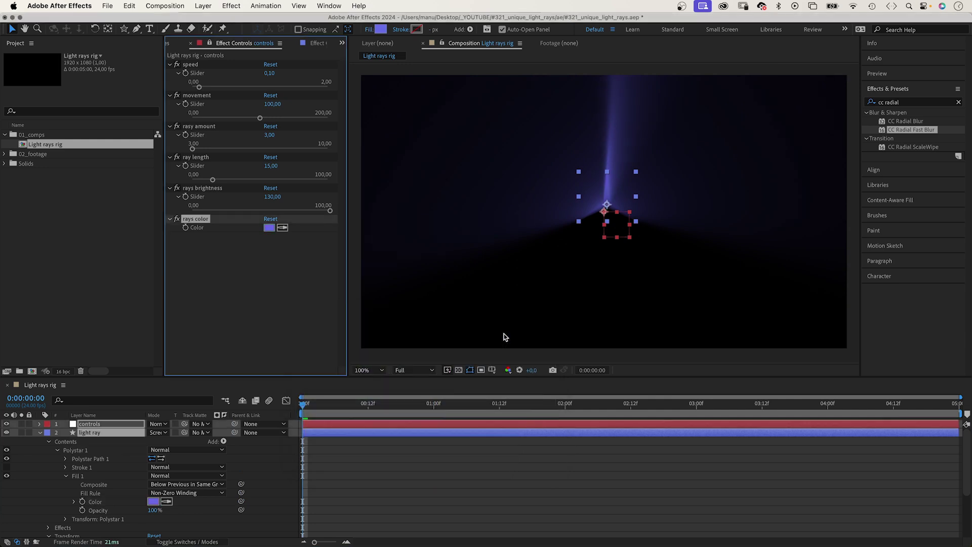
# Add a 'var s' line to the light ray's Position expression, linked to the speed slider.
pyautogui.click(88, 432)
pyautogui.press('p')
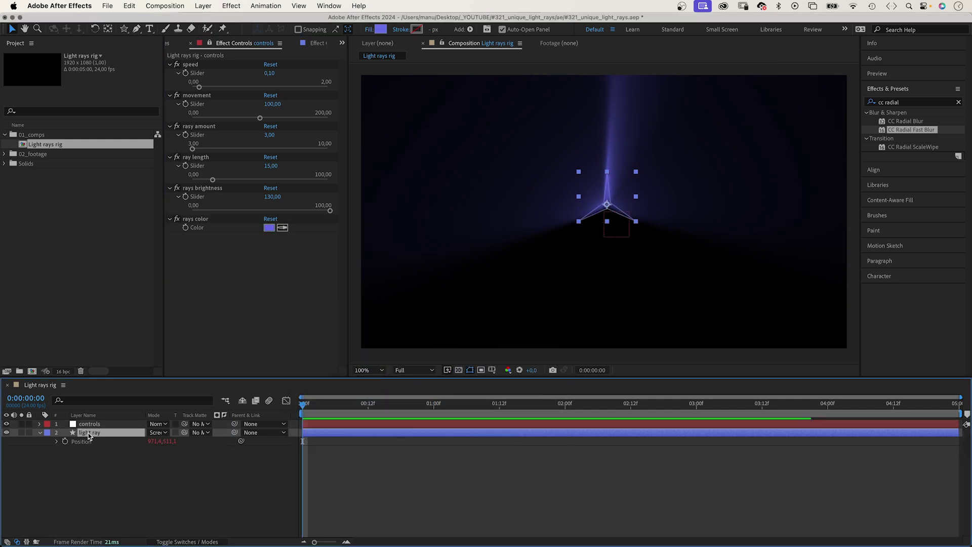
pyautogui.click(56, 442)
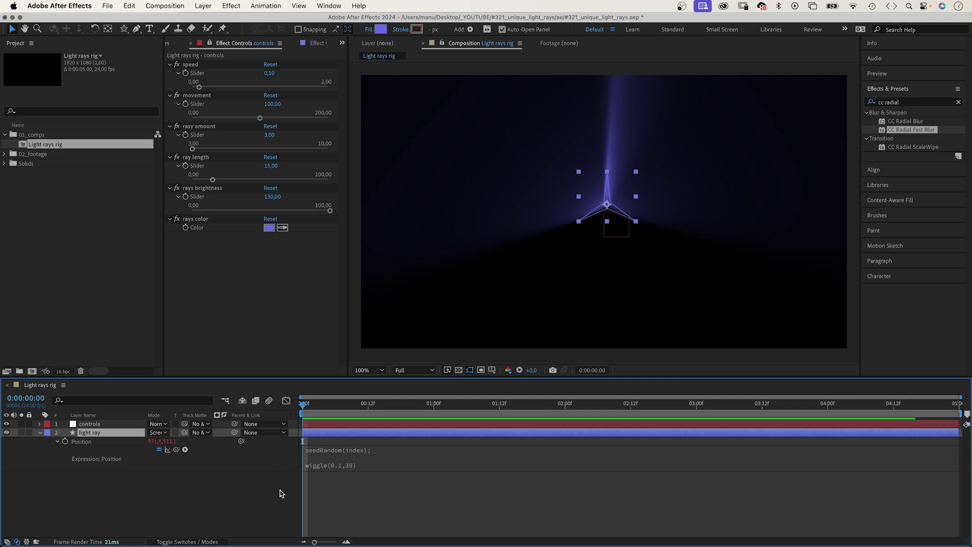
pyautogui.click(338, 453)
pyautogui.click(405, 450)
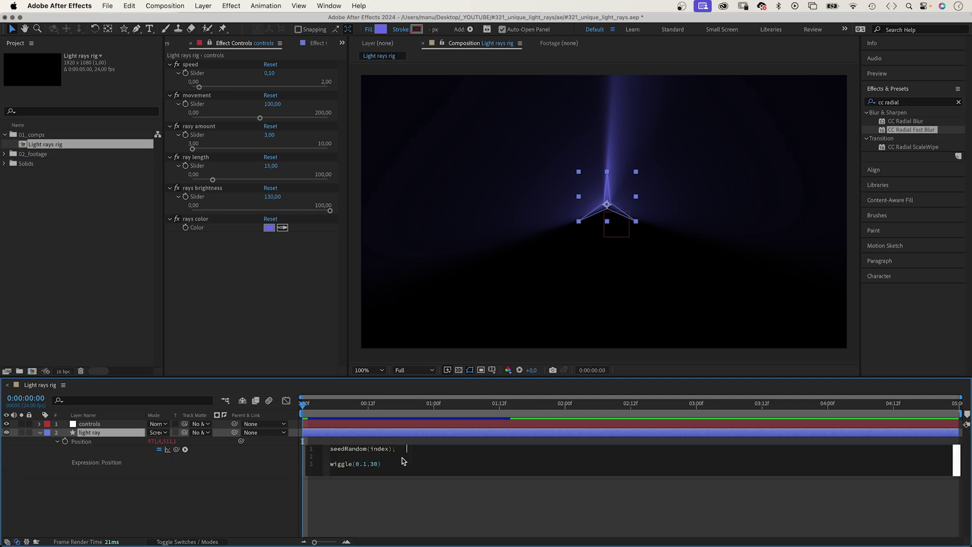
pyautogui.press('Return')
pyautogui.press('Return')
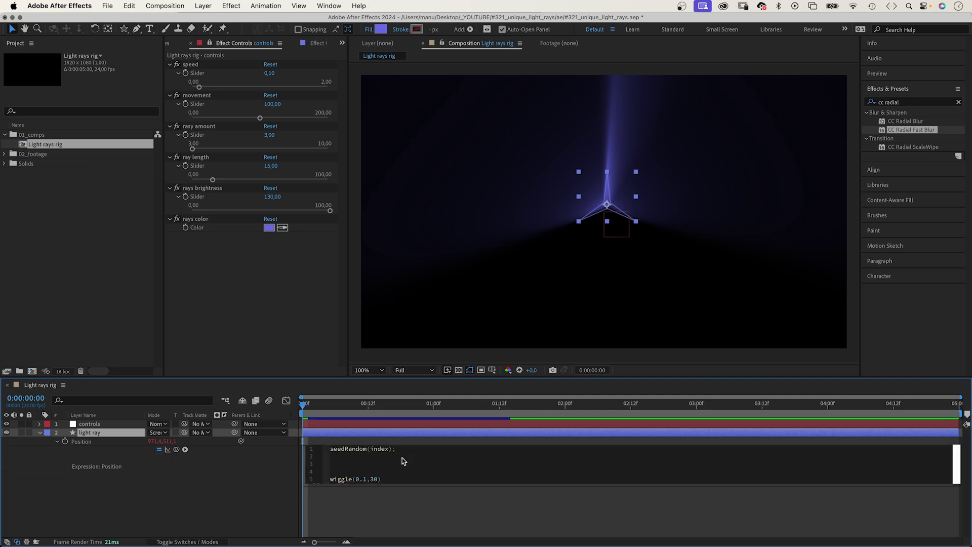
pyautogui.write('var s =')
pyautogui.moveTo(176, 449); pyautogui.dragTo(194, 74)
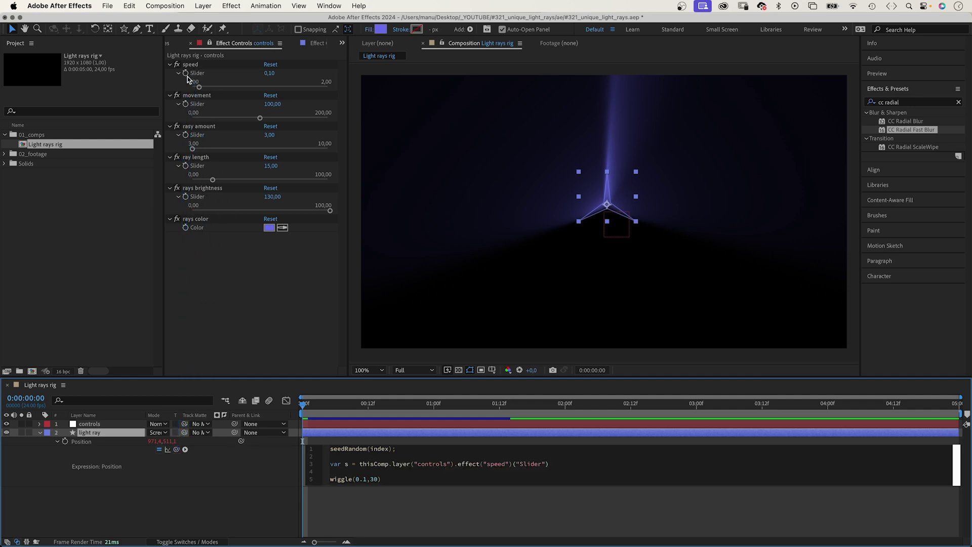
# Add 'var m' linked to the movement slider and change wiggle(0.1,30) to wiggle(s,m).
pyautogui.press('Return')
pyautogui.write('var ')
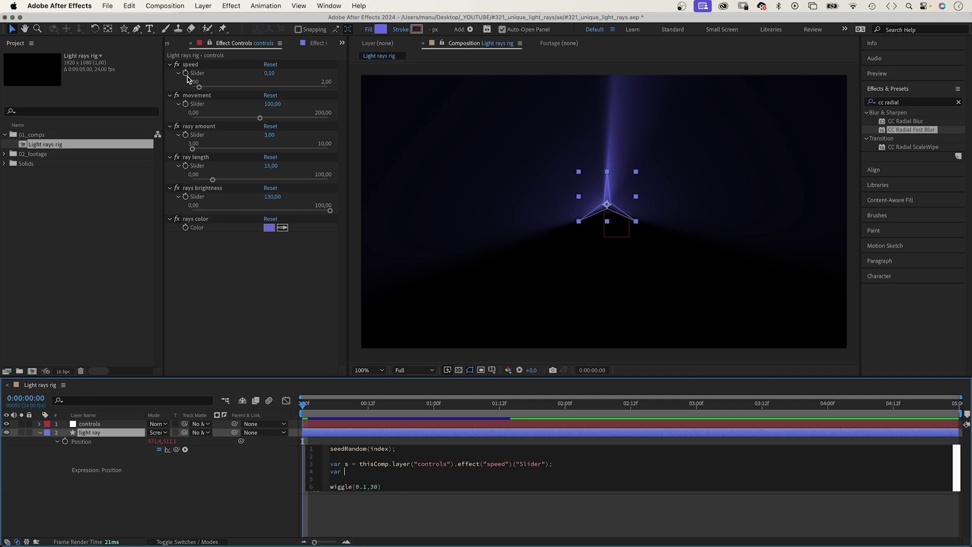
pyautogui.write('m =')
pyautogui.moveTo(176, 450); pyautogui.dragTo(195, 106)
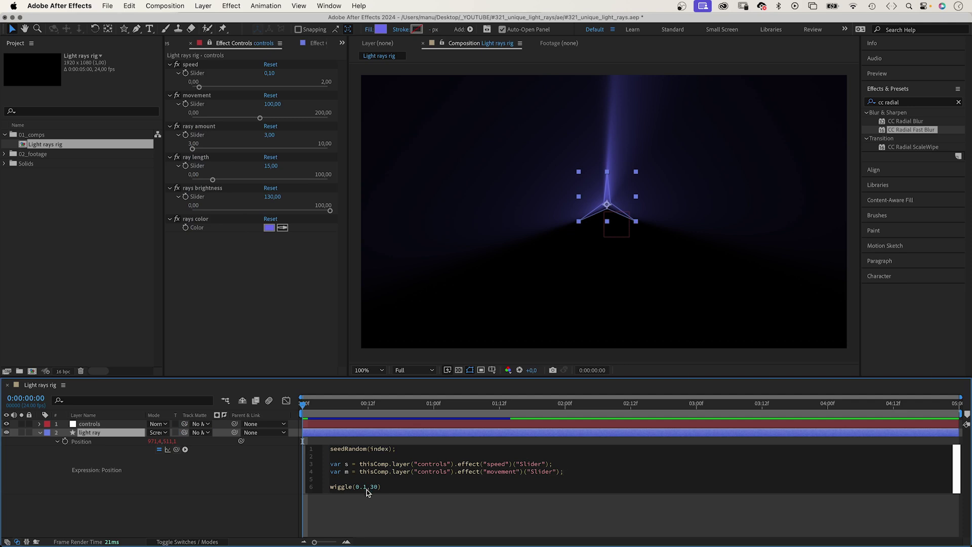
pyautogui.moveTo(366, 488); pyautogui.dragTo(361, 489)
pyautogui.write('s,m')
# Commit the Position expression, test the speed and movement sliders, then undo the movement change.
pyautogui.click(261, 521)
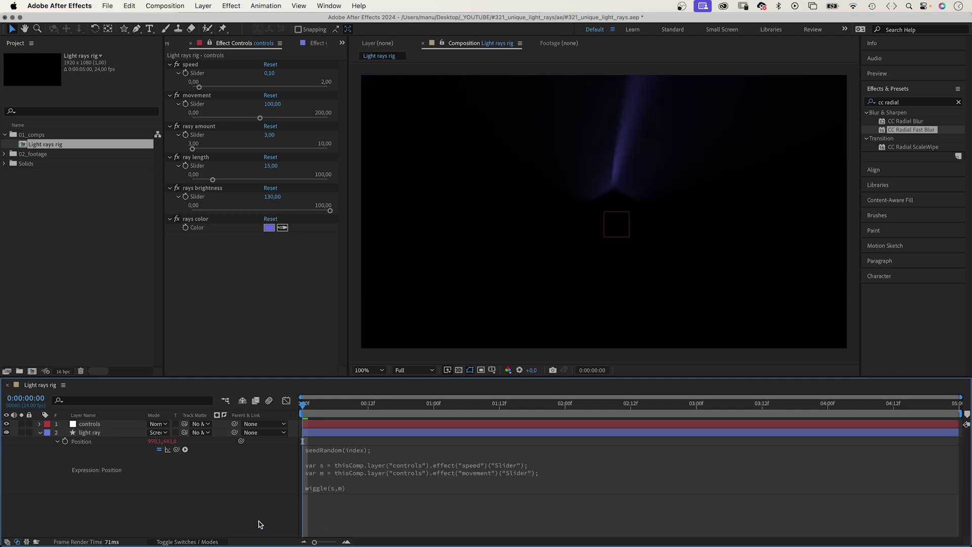
pyautogui.click(95, 433)
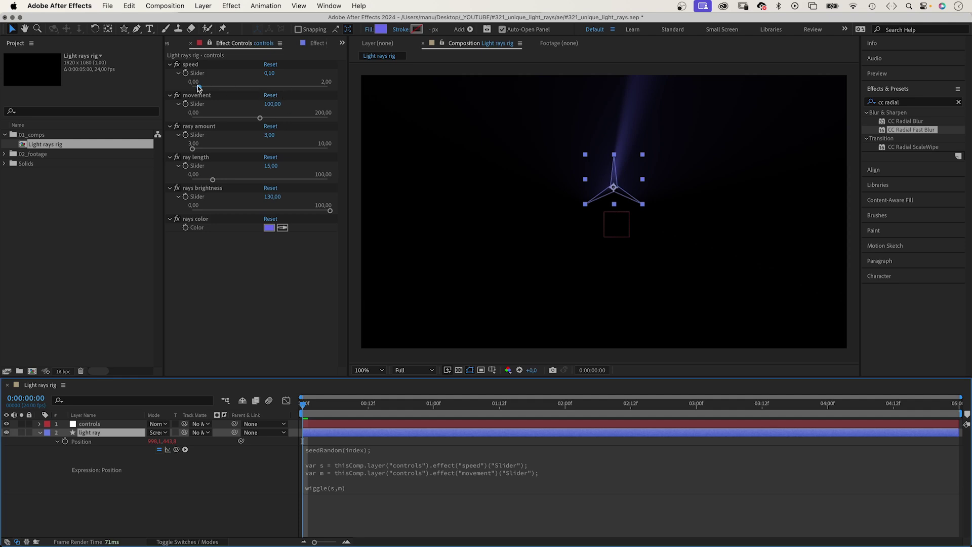
pyautogui.moveTo(198, 86)
pyautogui.mouseDown()
pyautogui.moveTo(261, 79)
pyautogui.moveTo(200, 87)
pyautogui.mouseUp()
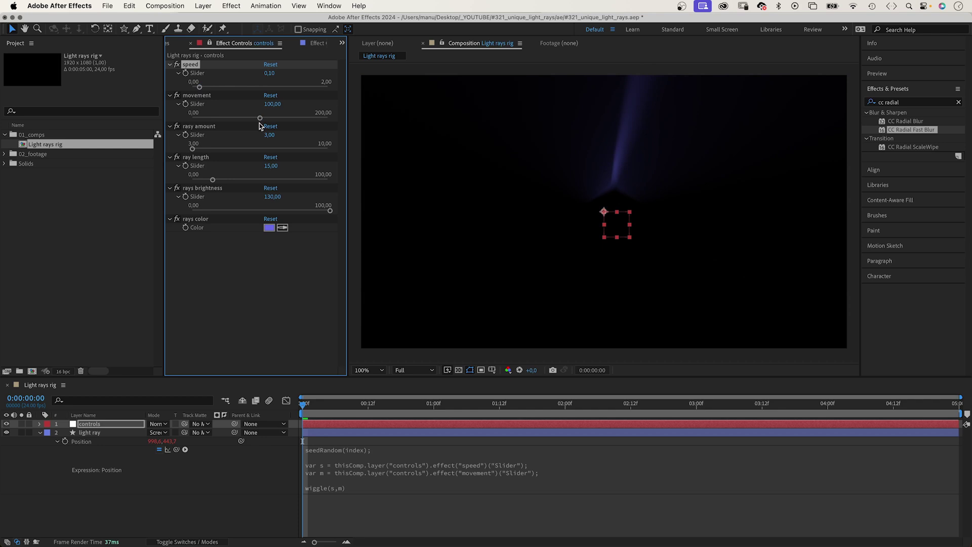
pyautogui.moveTo(260, 118)
pyautogui.mouseDown()
pyautogui.moveTo(275, 119)
pyautogui.moveTo(263, 119)
pyautogui.mouseUp()
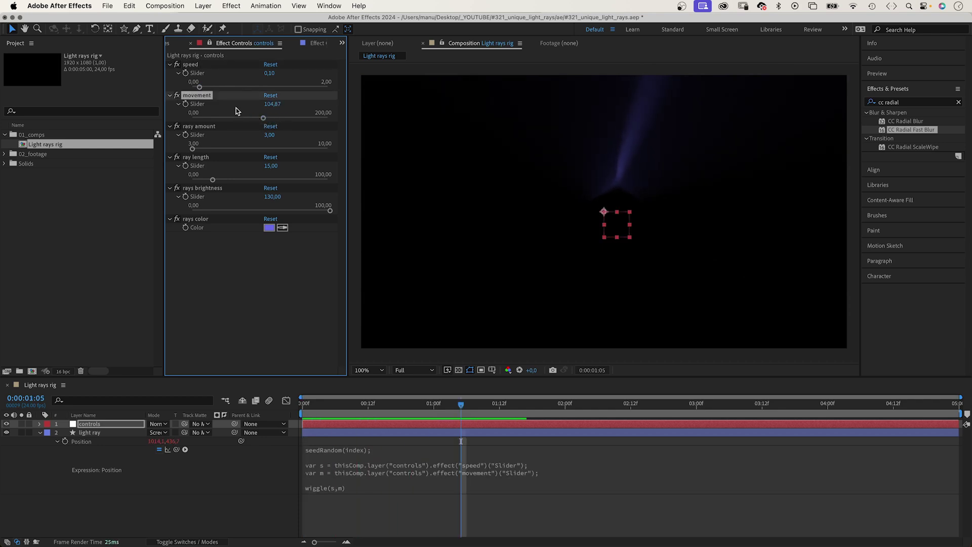
pyautogui.click(291, 414)
pyautogui.press('super+z')
pyautogui.press('super+z')
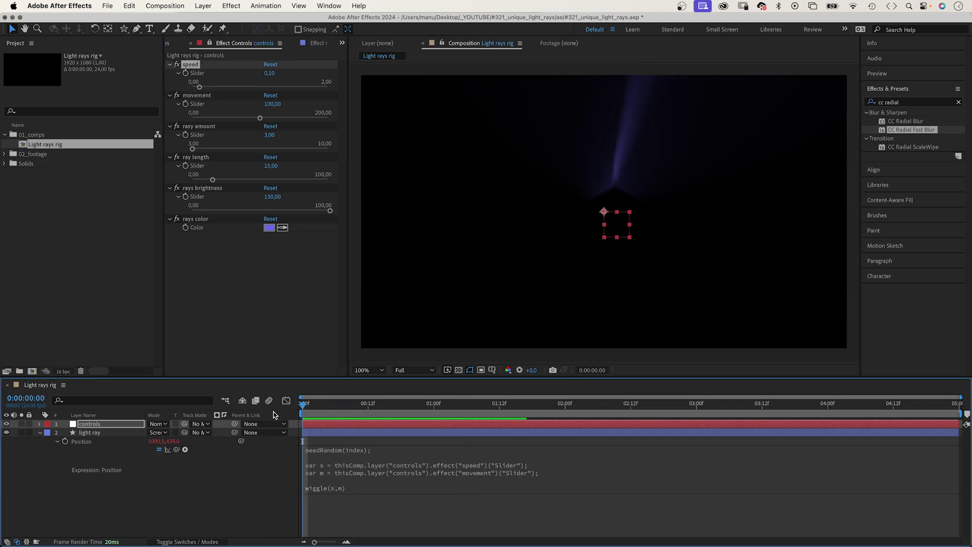
# Copy the Position wiggle expression onto the light ray's Rotation and preview the animation.
pyautogui.click(320, 456)
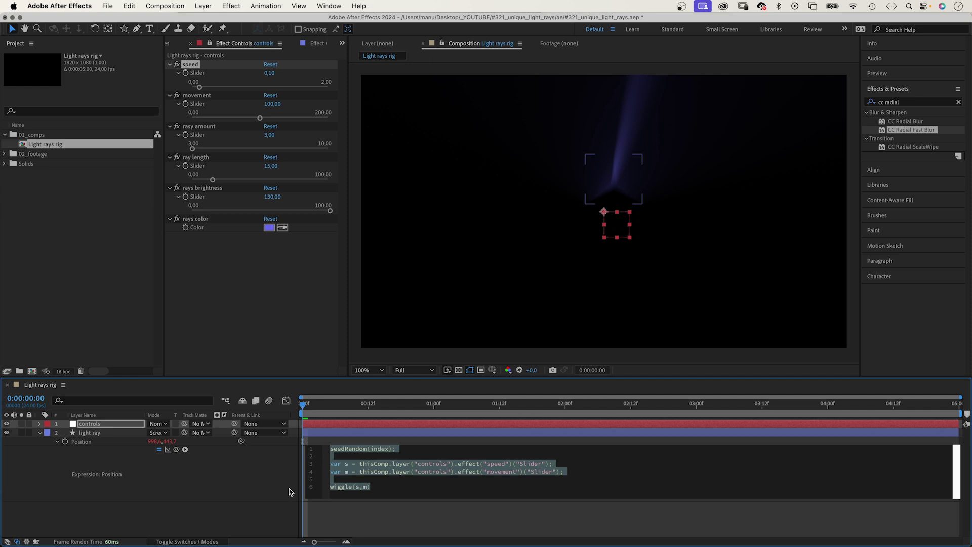
pyautogui.click(207, 482)
pyautogui.click(90, 432)
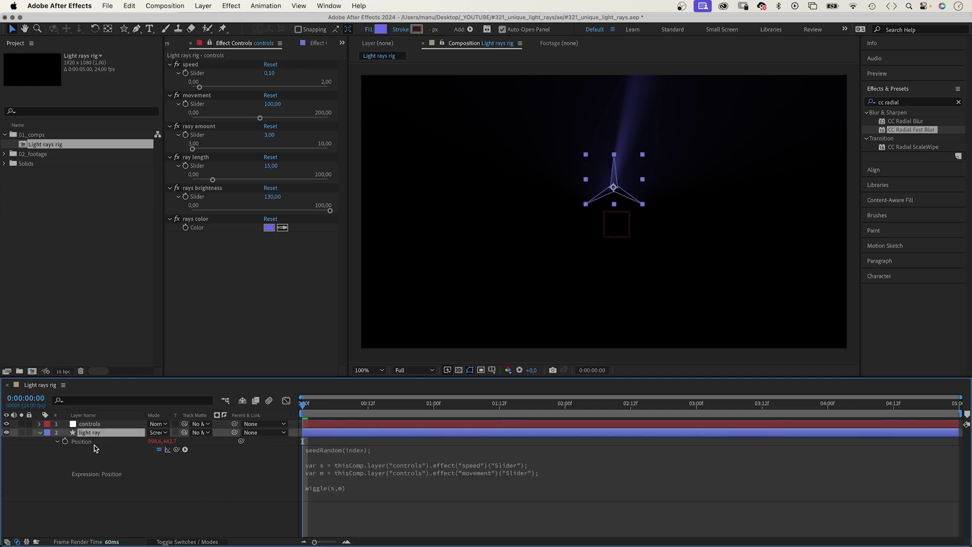
pyautogui.hotkey('shift', 'r')
pyautogui.keyDown('alt'); pyautogui.click(65, 506); pyautogui.keyUp('alt')
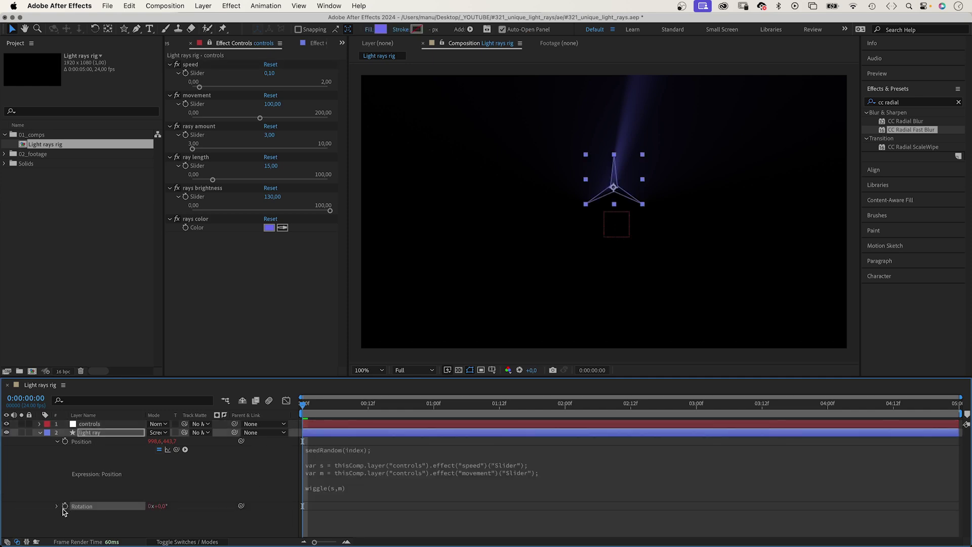
pyautogui.write('wiggle(s,m)')
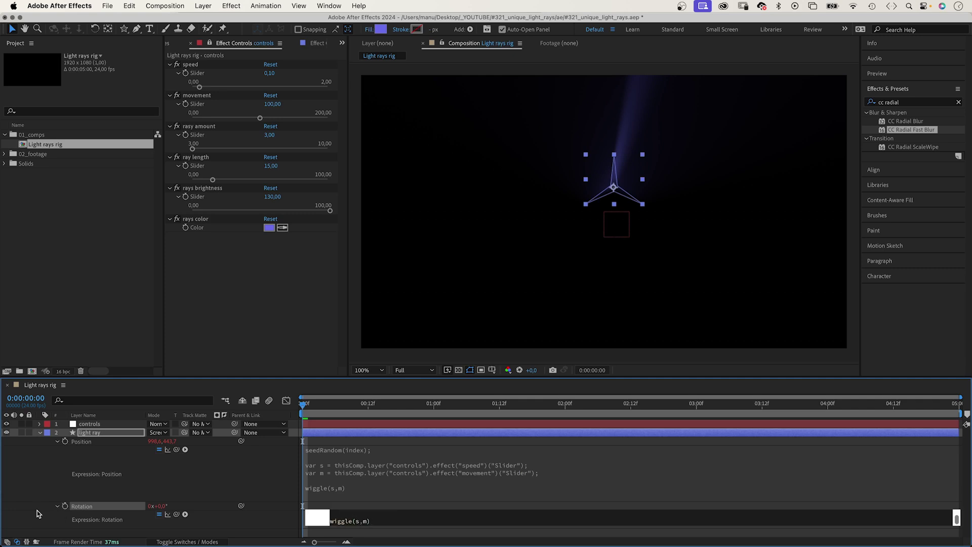
pyautogui.click(39, 519)
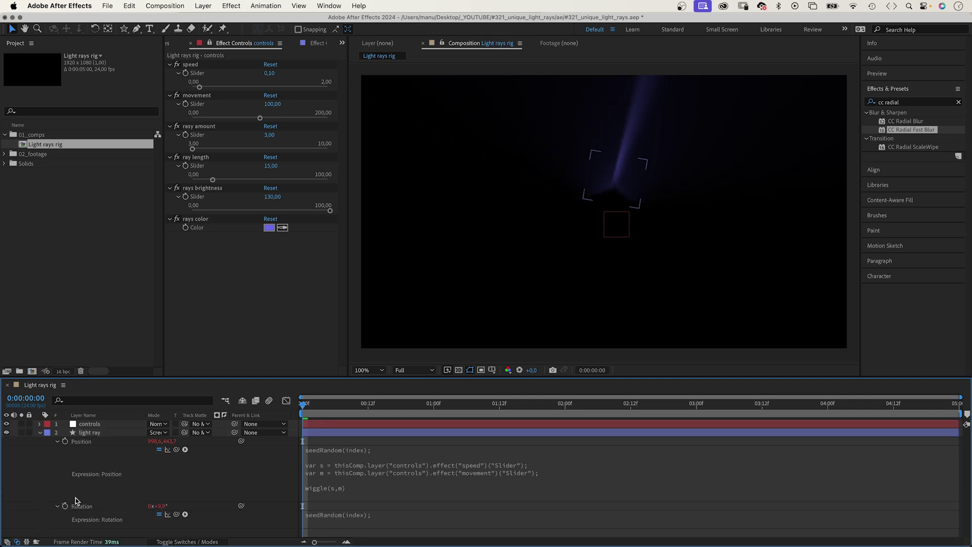
pyautogui.press('space')
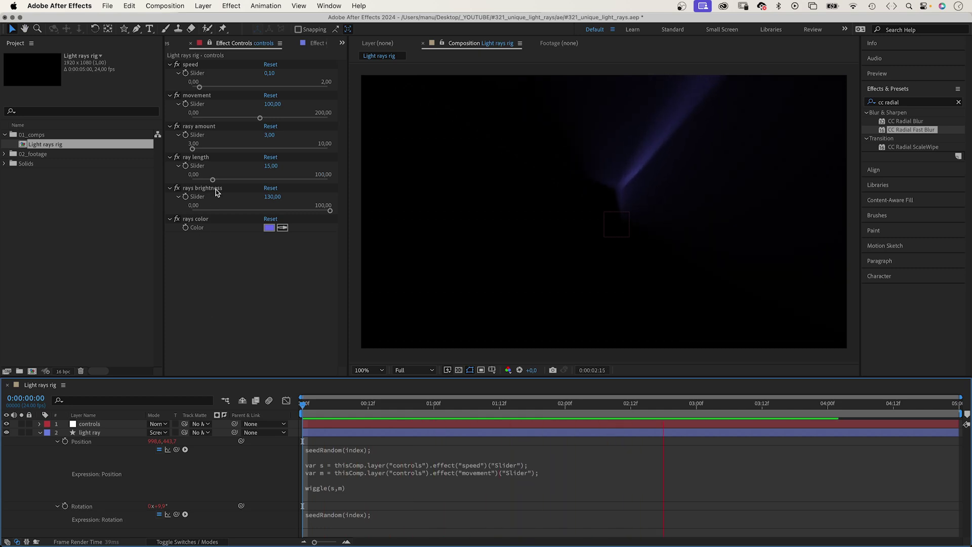
# Set ray length to 30,71, widen the rays brightness range to 0–200, and raise it to 156,55.
pyautogui.moveTo(212, 181); pyautogui.dragTo(233, 180)
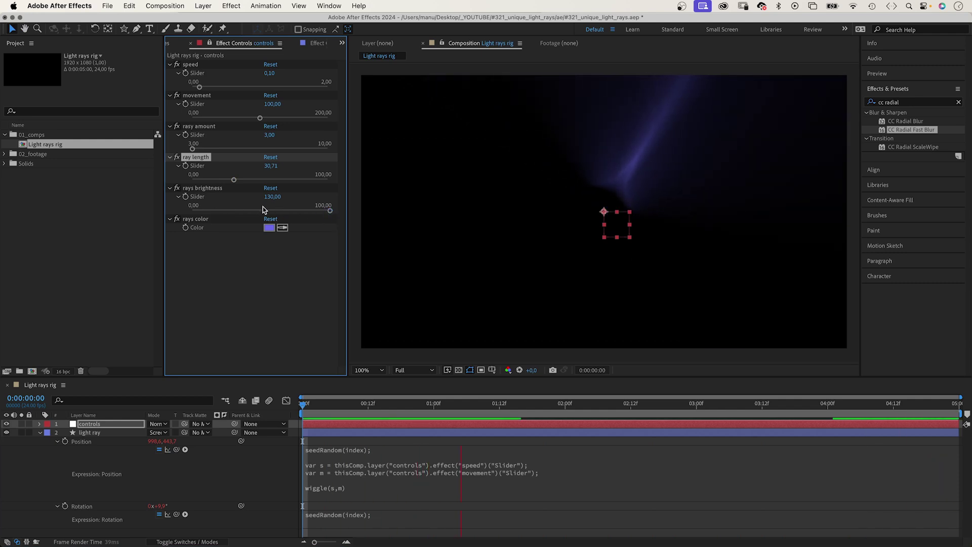
pyautogui.rightClick(198, 199)
pyautogui.click(209, 205)
pyautogui.click(495, 209)
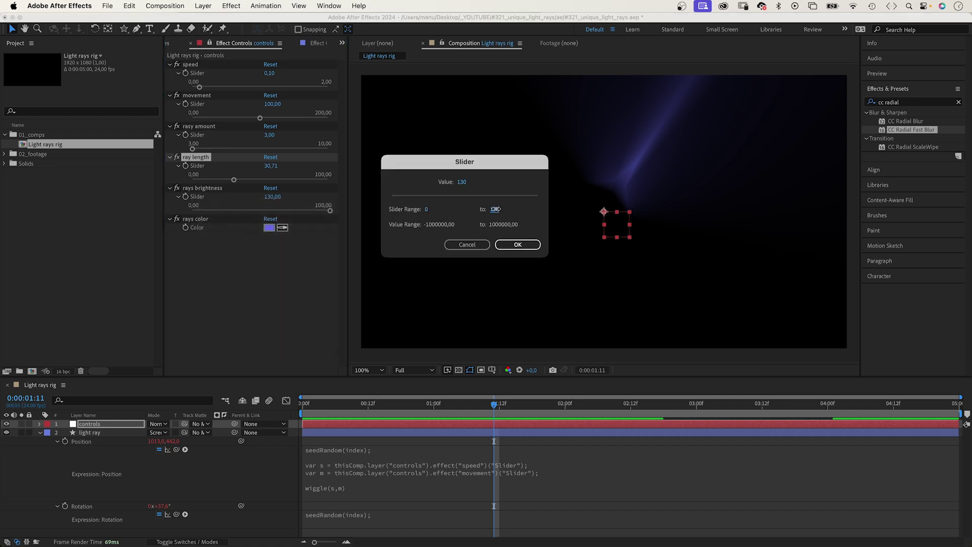
pyautogui.click(495, 209)
pyautogui.press('Return')
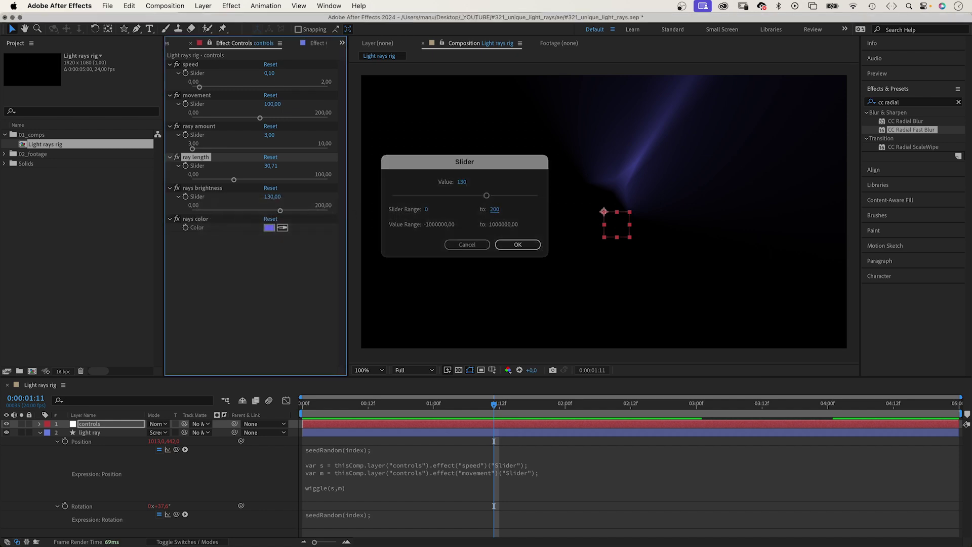
pyautogui.moveTo(280, 210); pyautogui.dragTo(327, 204)
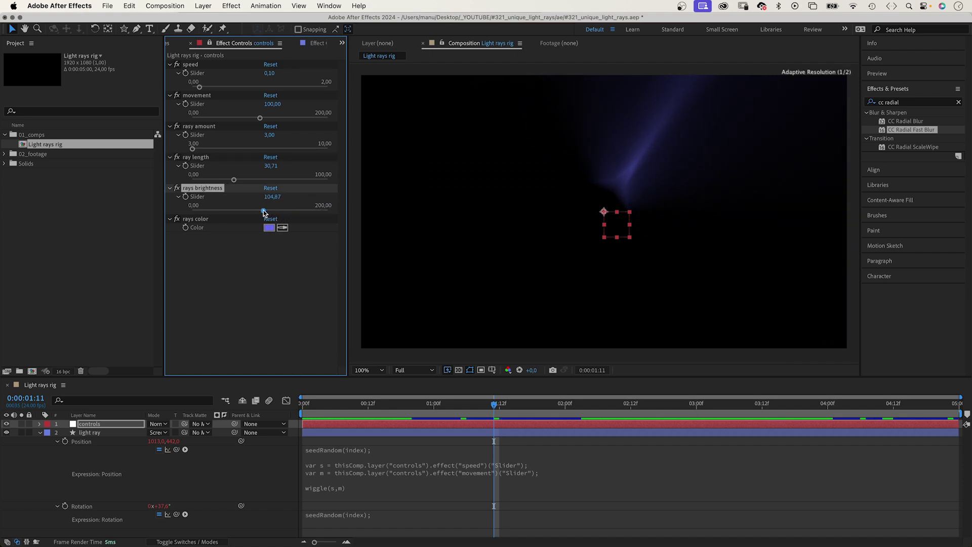
pyautogui.moveTo(263, 213); pyautogui.dragTo(297, 211)
# Duplicate the light ray layer into additional ray copies, then deselect the controls layer.
pyautogui.click(88, 433)
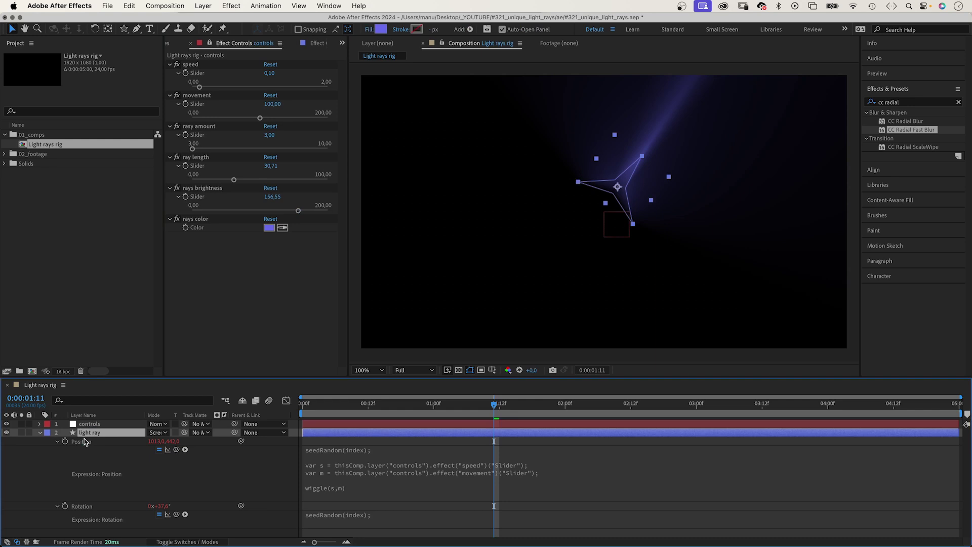
pyautogui.press('super+d')
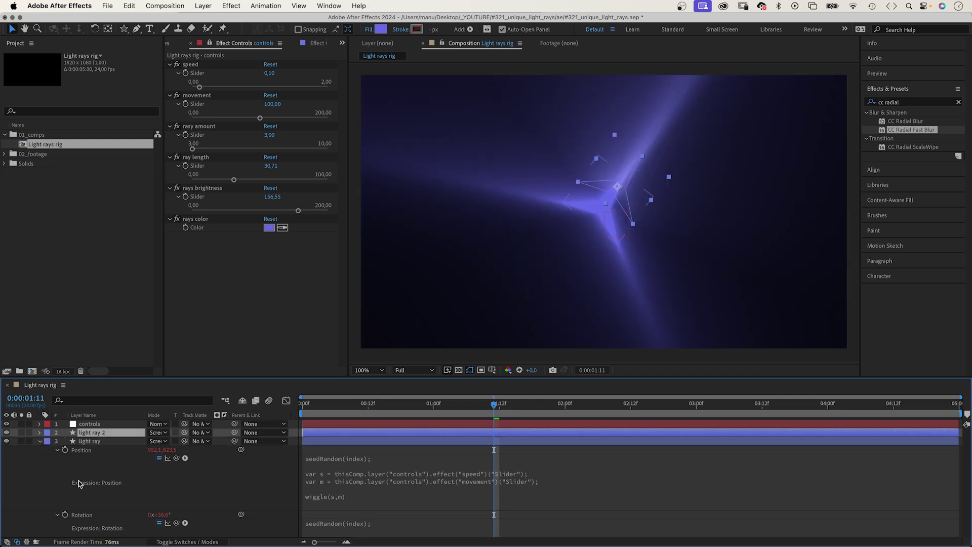
pyautogui.press('super+d')
pyautogui.press('super+d')
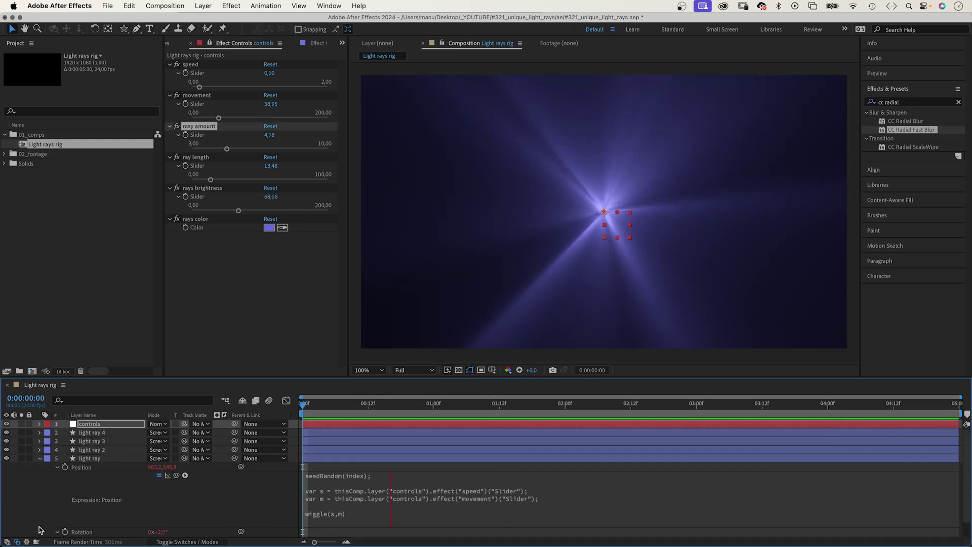
pyautogui.click(46, 508)
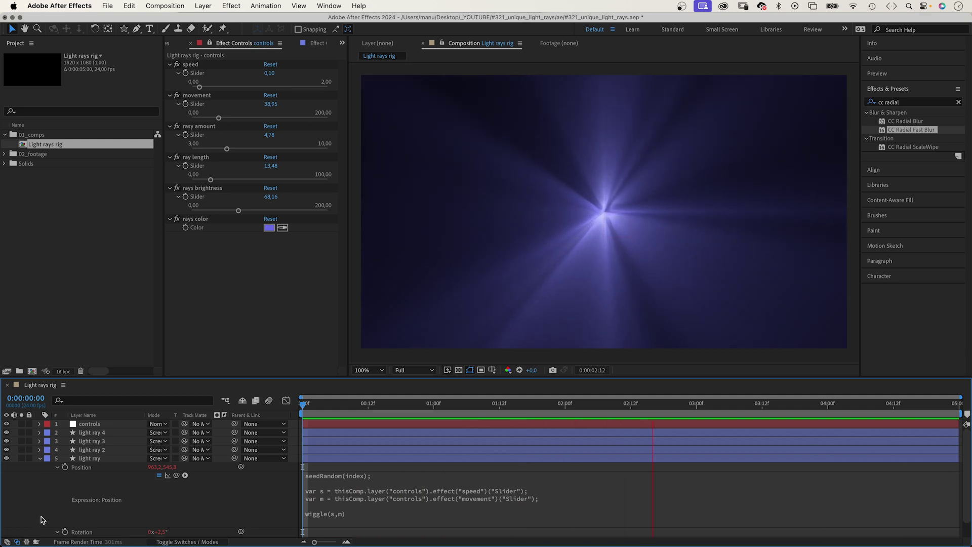